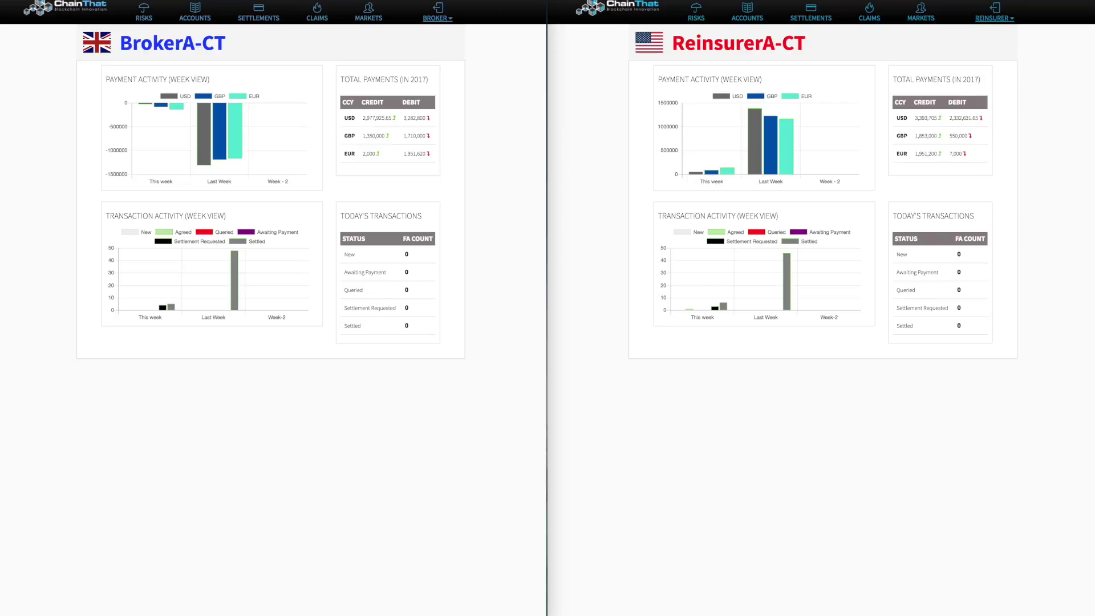
- Filter BrokerA-CT's Markets parties by 'CT', then view and close ReinsurerA-CT's organisation details
click(365, 14)
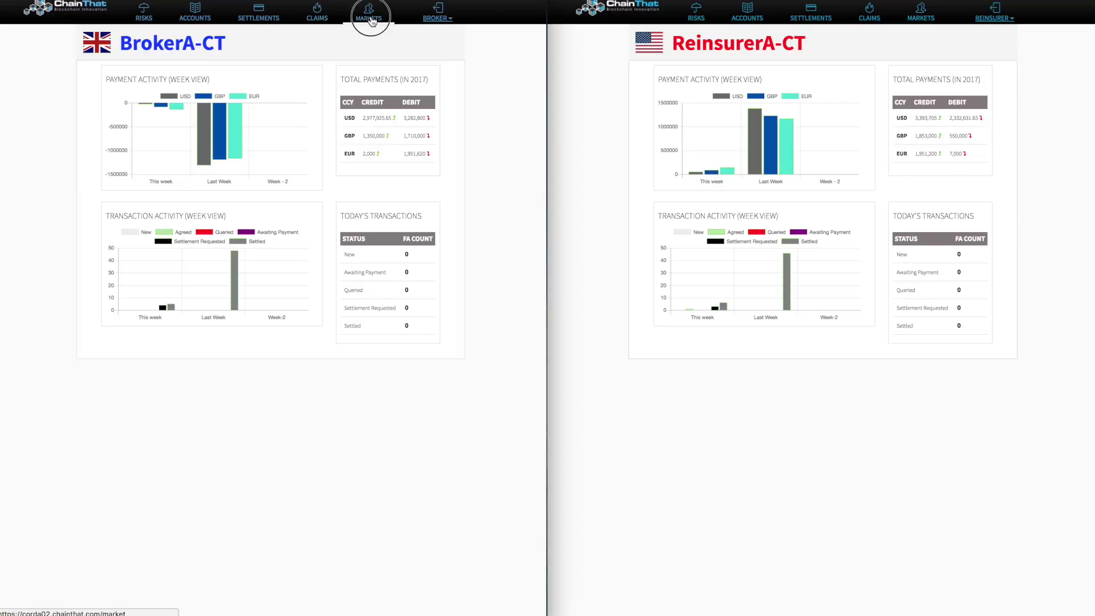
click(90, 112)
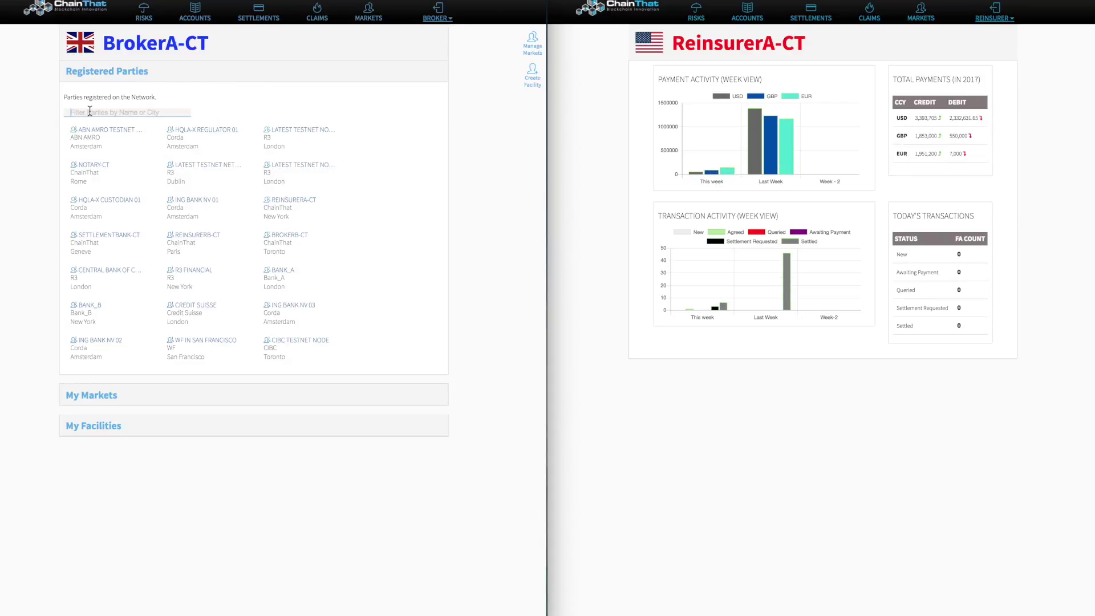
text(CT)
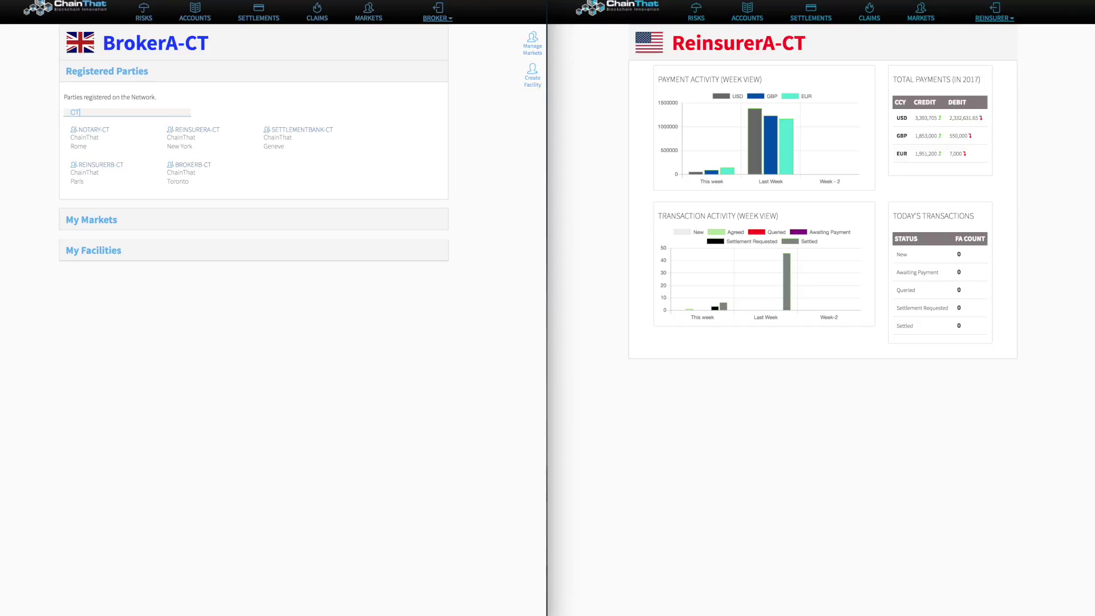
click(192, 142)
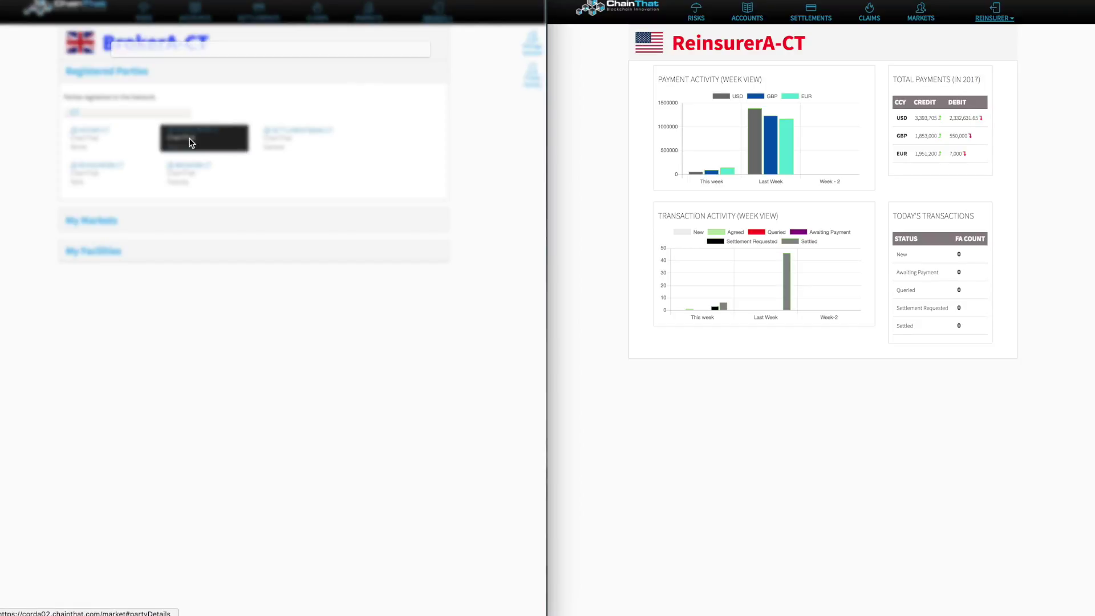
click(44, 135)
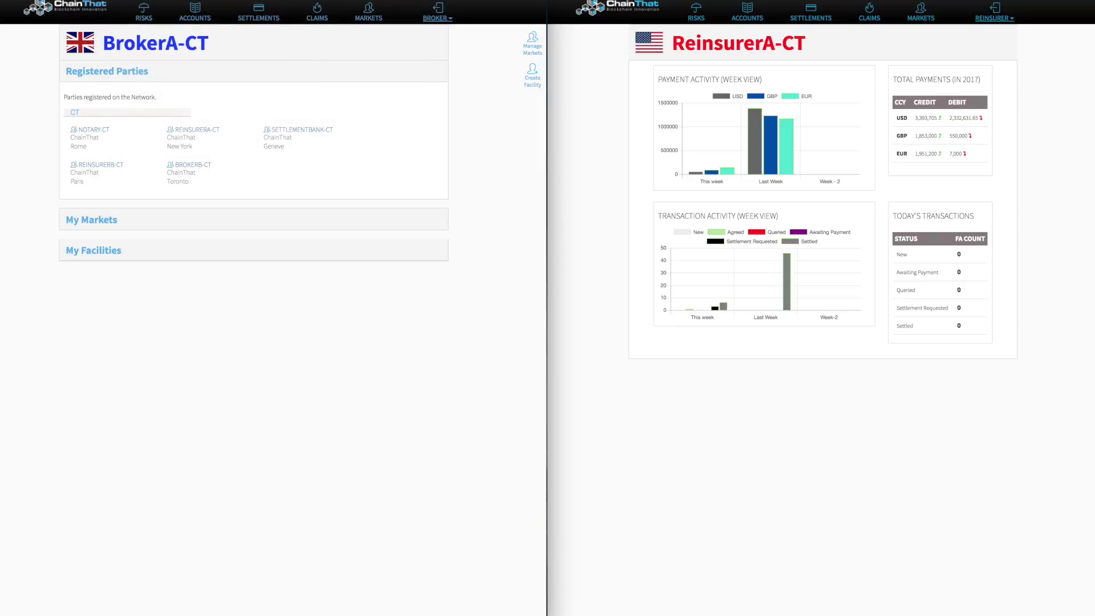
- Show the Account Dashboards for BrokerA-CT and ReinsurerA-CT with their technical account lists
click(202, 21)
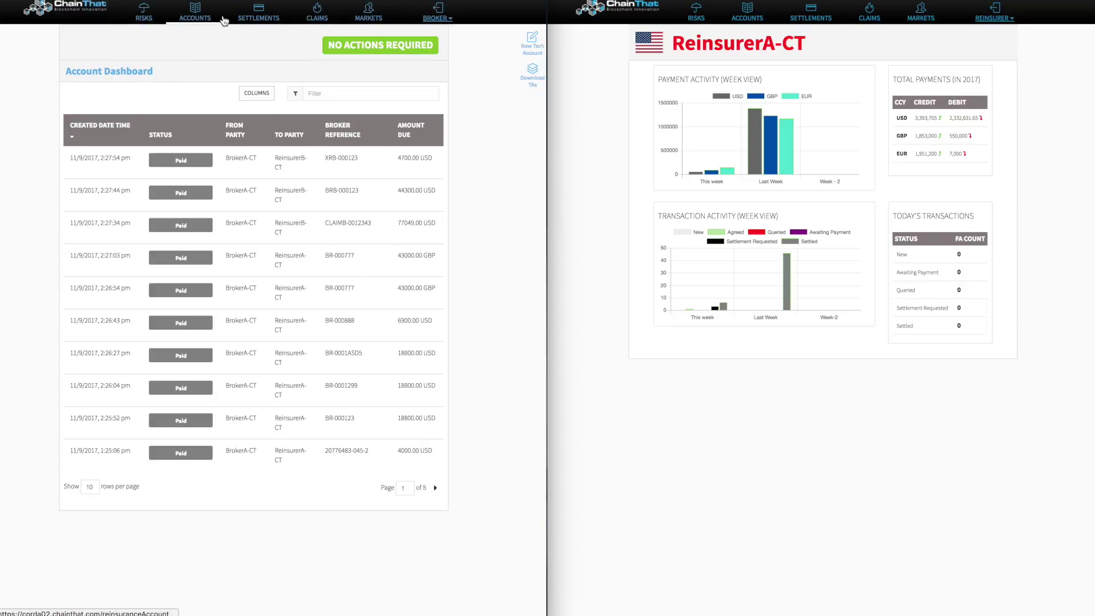
click(753, 19)
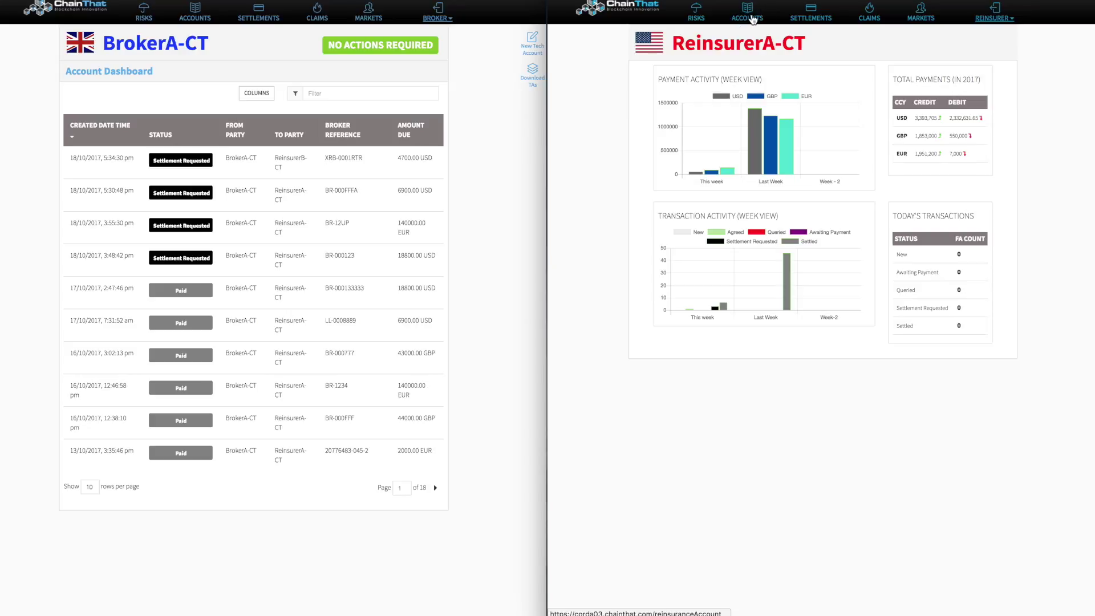
click(753, 19)
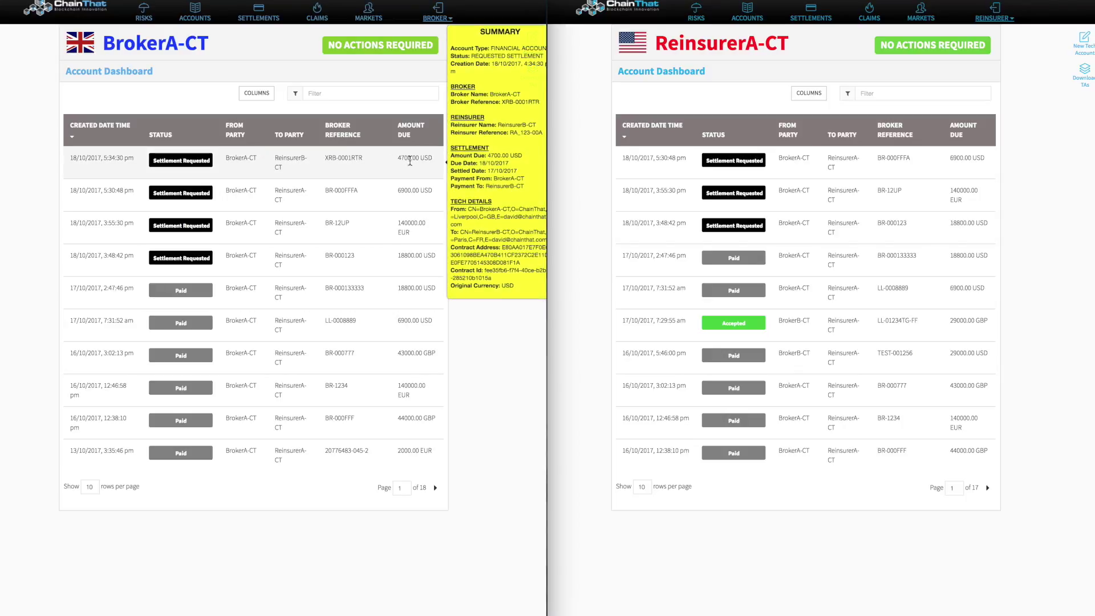
mouse_move(408, 195)
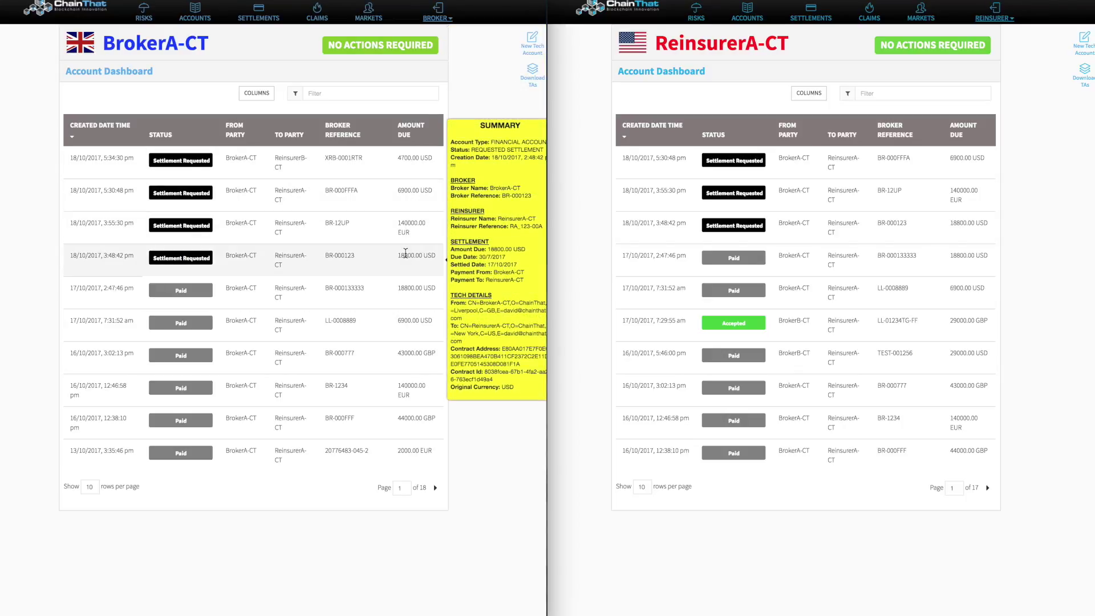
- Upload BrokerA-ReinsurerA-Premium07_GBP copy.xml as a new tech account and submit the file
click(529, 50)
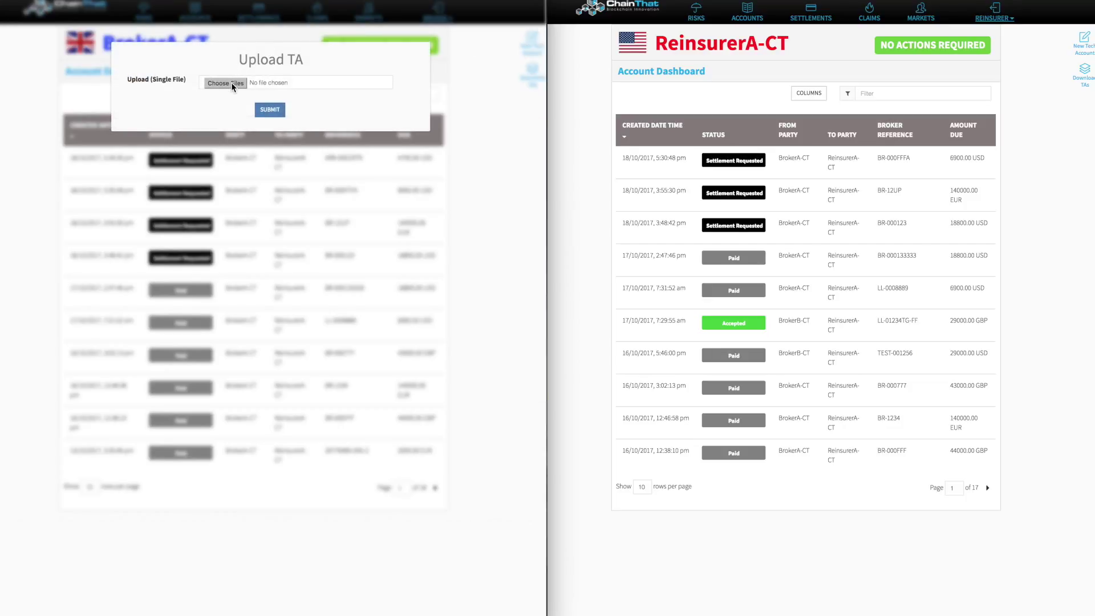
click(228, 84)
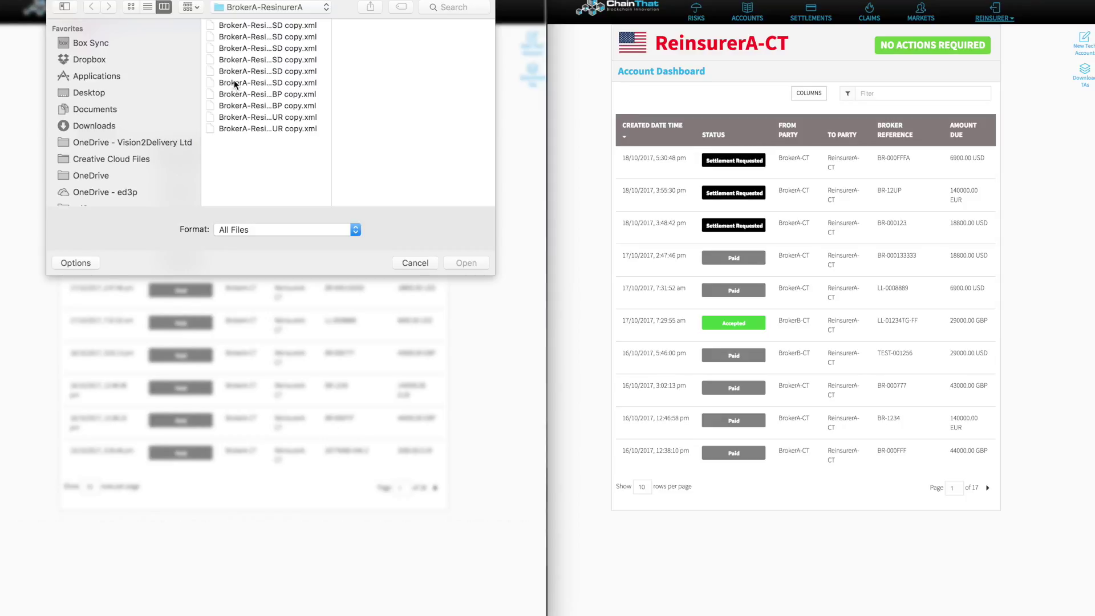
click(256, 107)
click(466, 263)
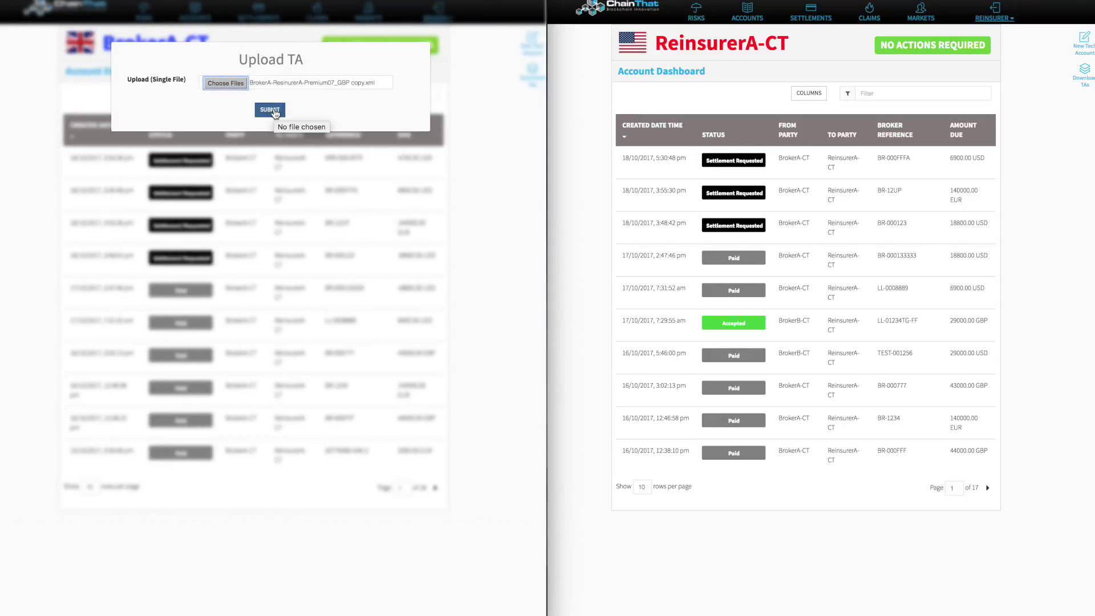
click(273, 111)
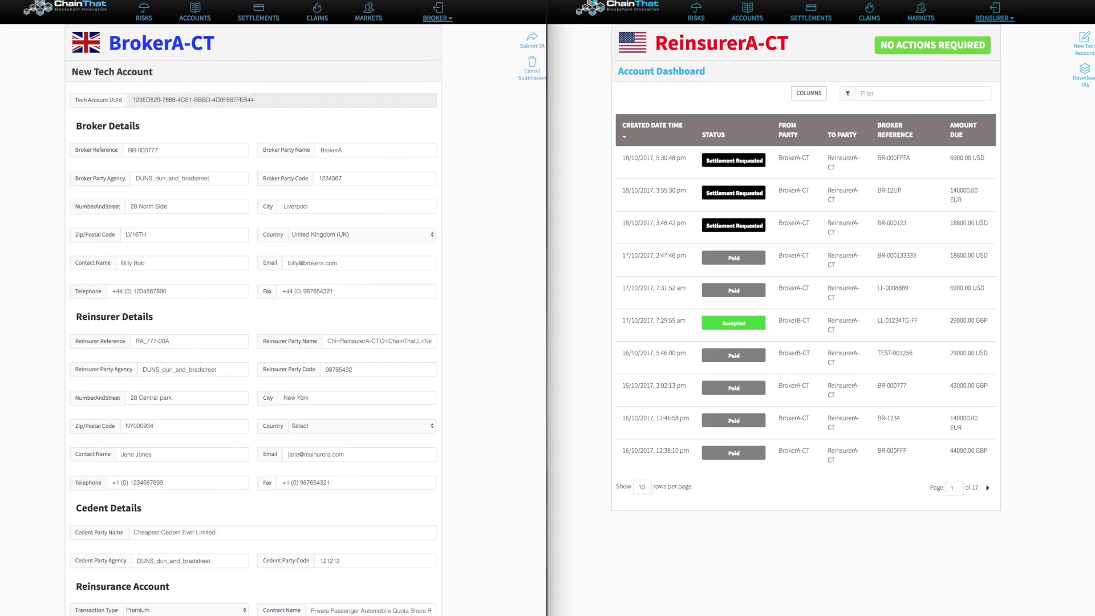
- Set the Payment Type under Account Balance to Nett Settlement and submit the technical account
scroll(29, 171, down, 2)
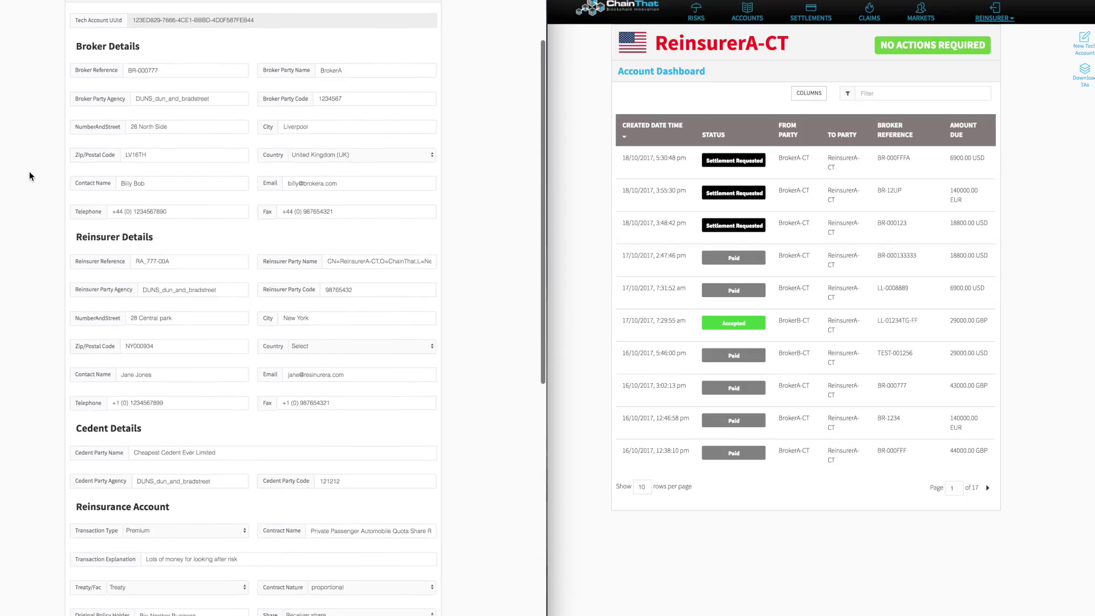
scroll(29, 171, down, 4)
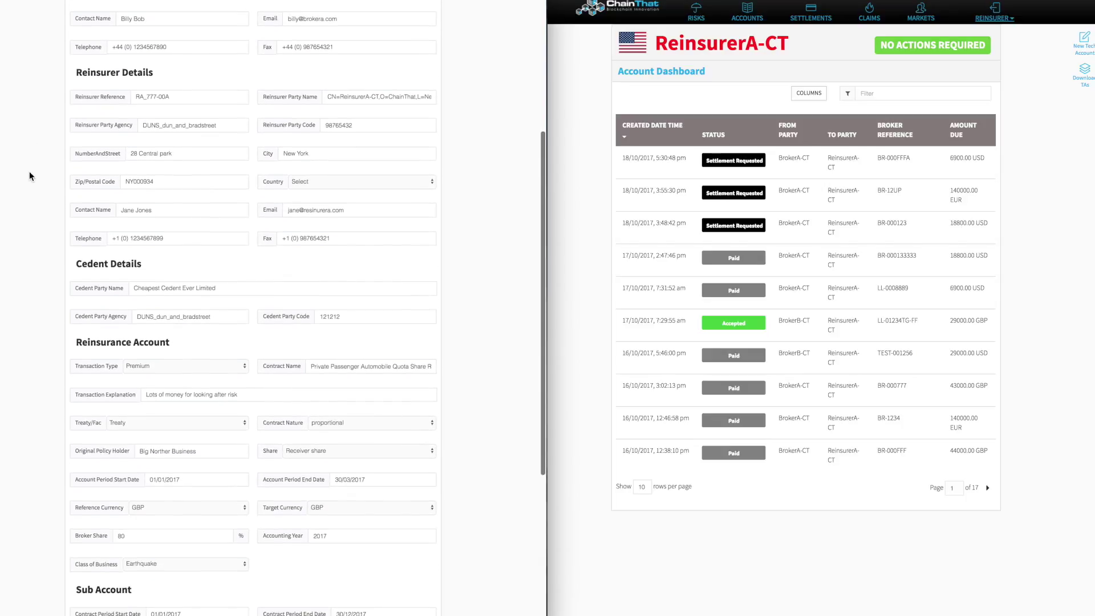
scroll(30, 171, down, 6)
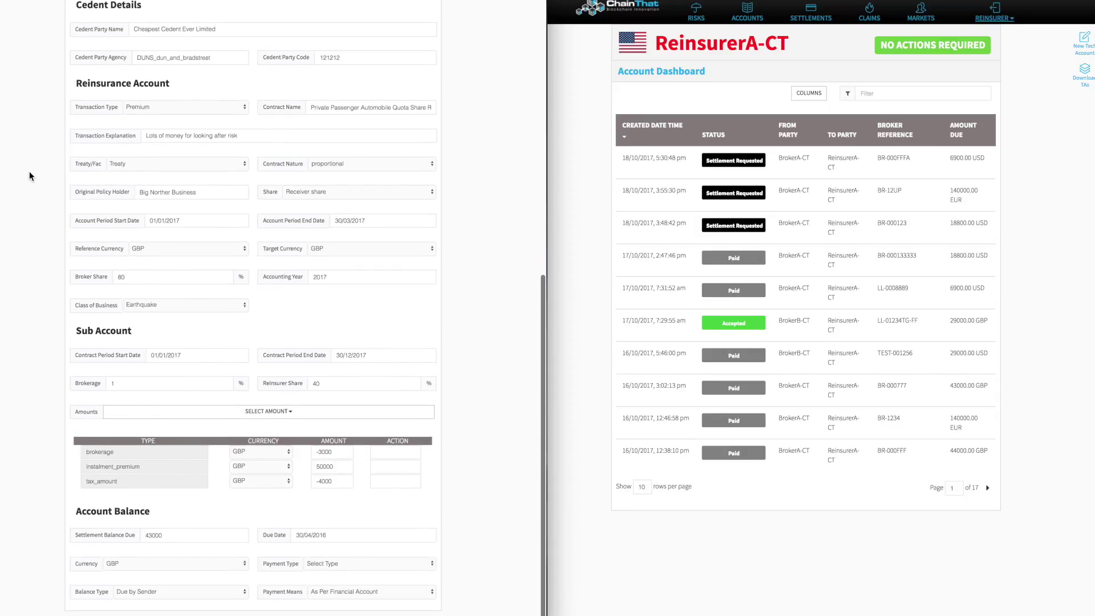
click(423, 567)
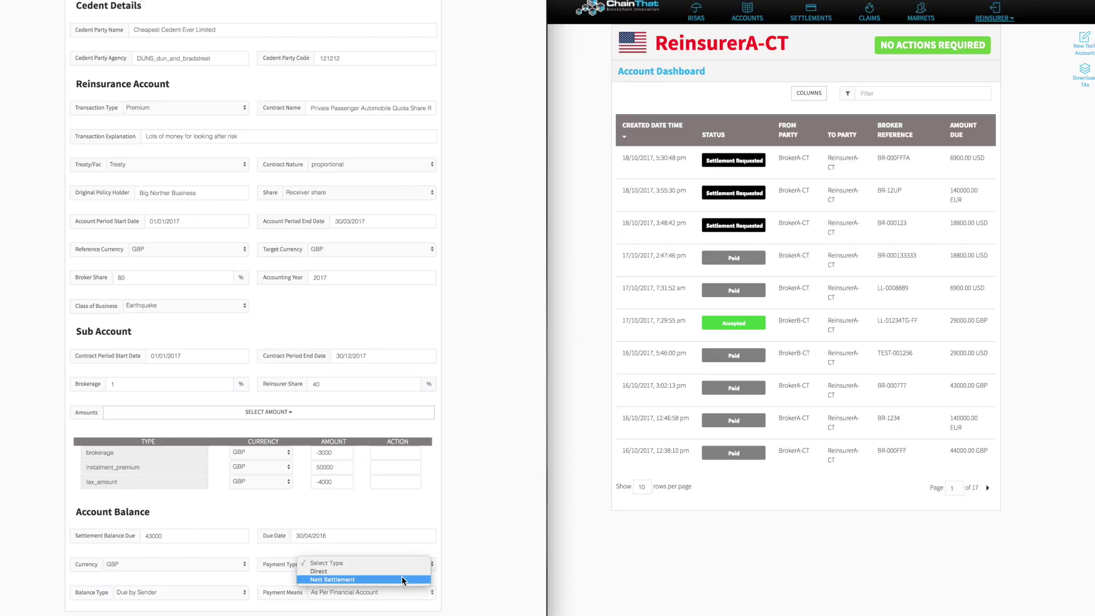
click(401, 578)
scroll(477, 549, up, 10)
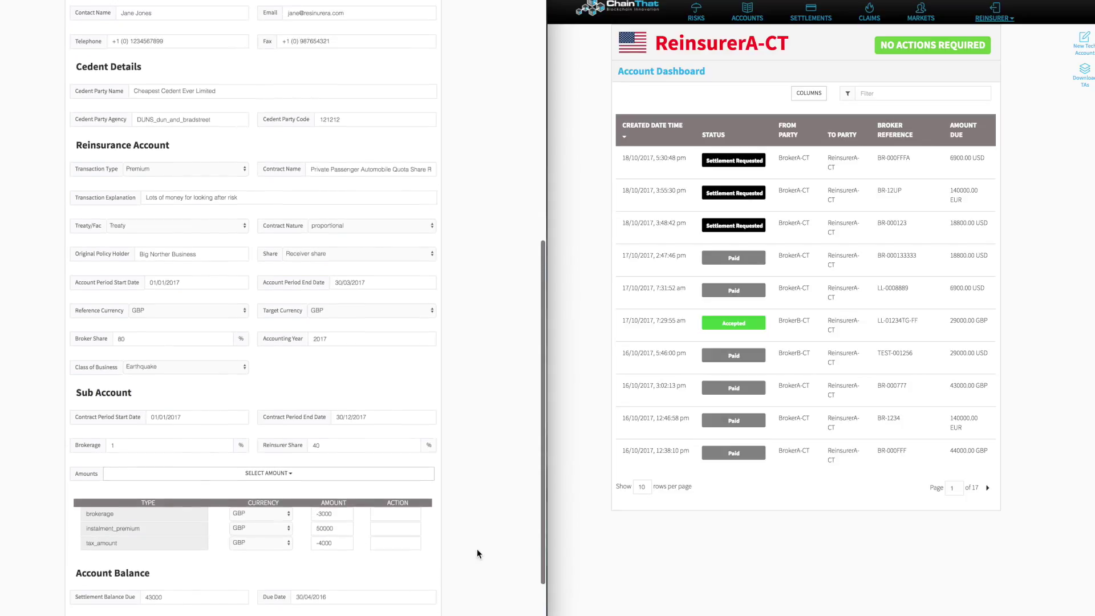
scroll(477, 550, up, 1)
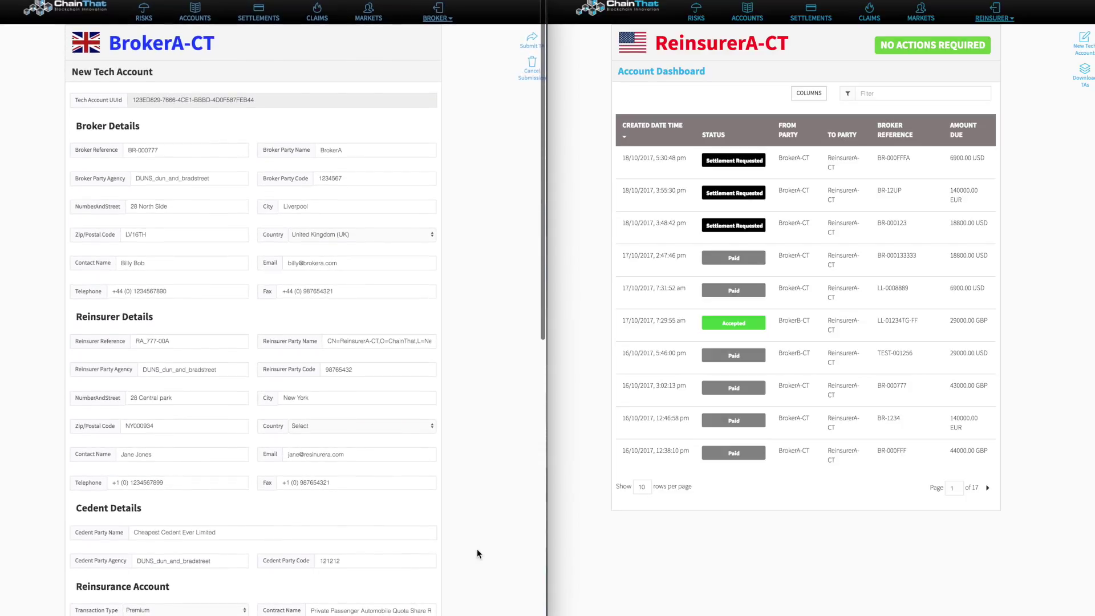
click(531, 42)
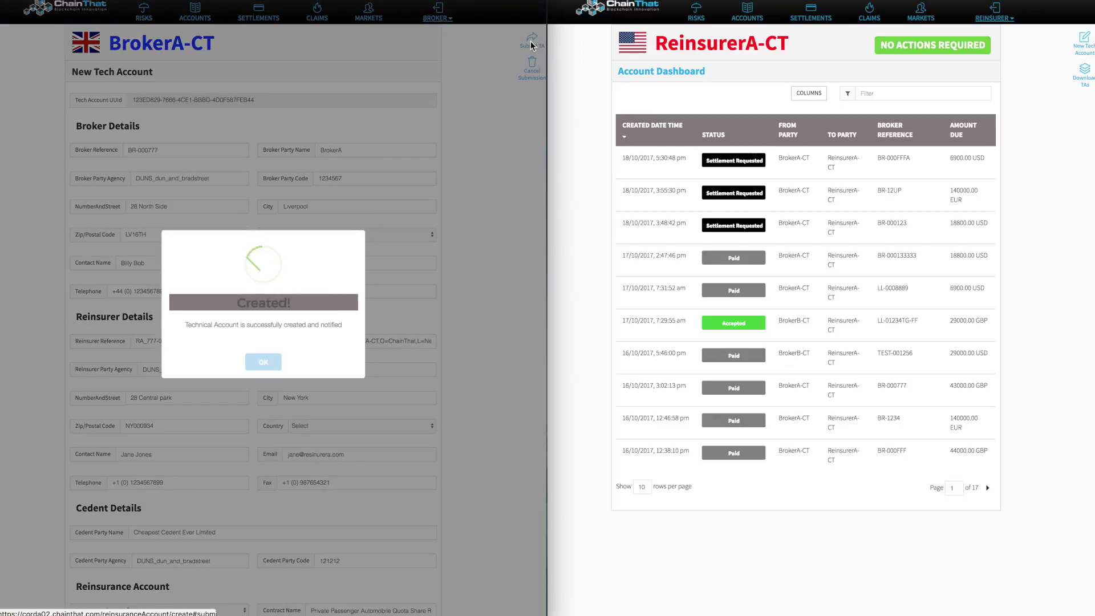
- Open BR-000777 as the reinsurer and check its Contract, Account Balance and Sub Account sections
click(263, 363)
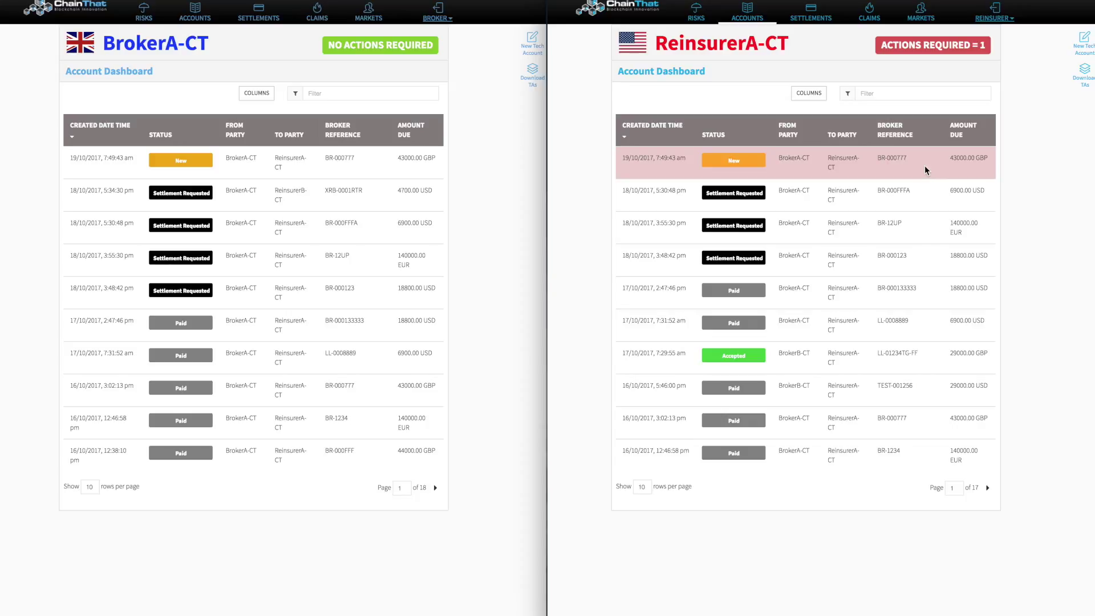
click(925, 170)
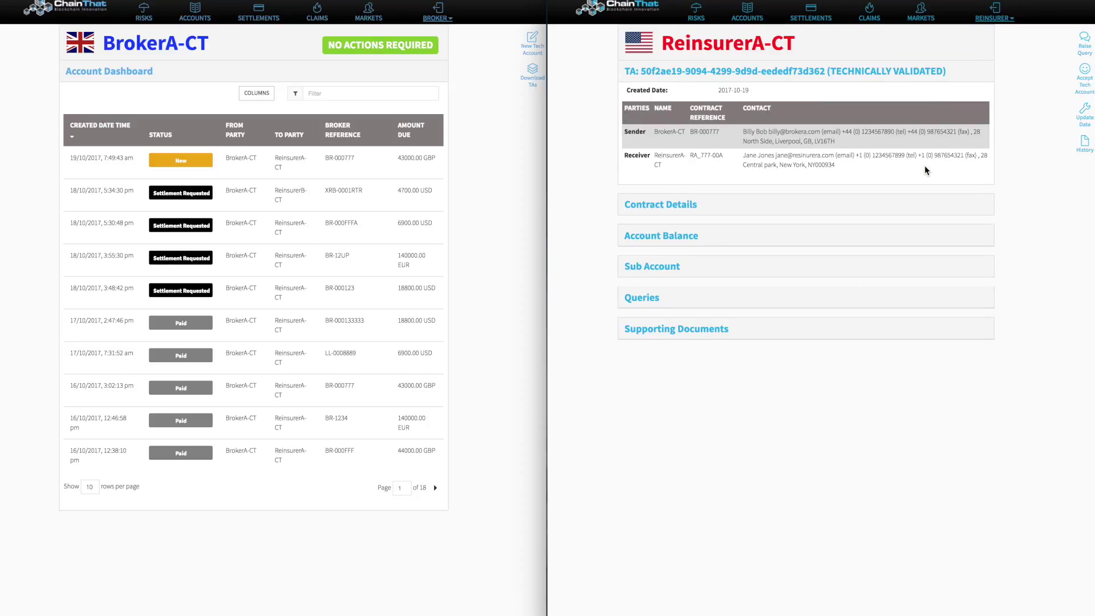
click(659, 207)
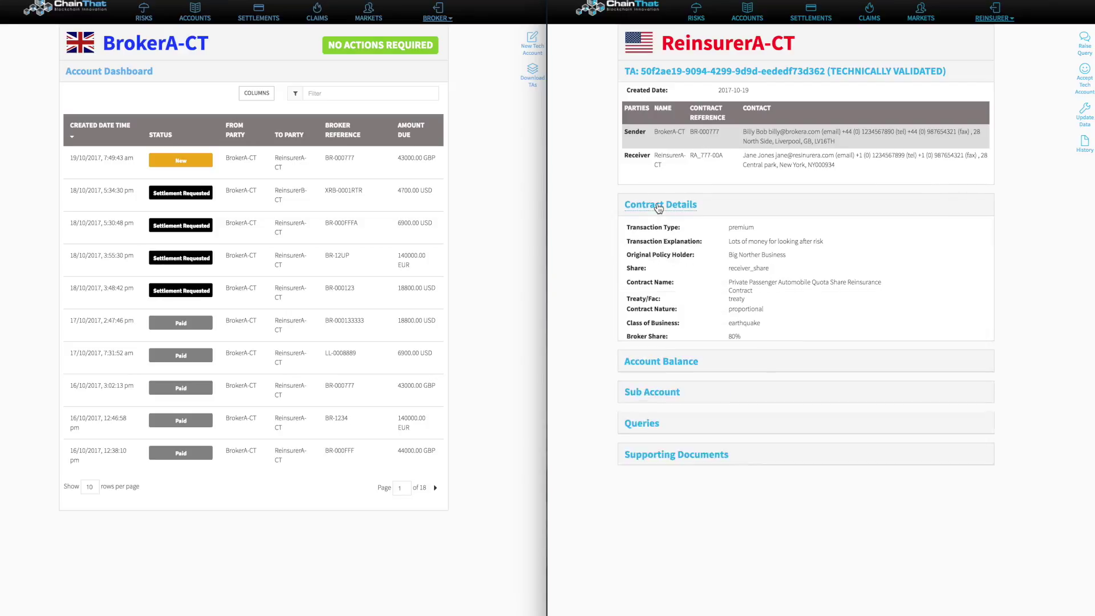
click(659, 207)
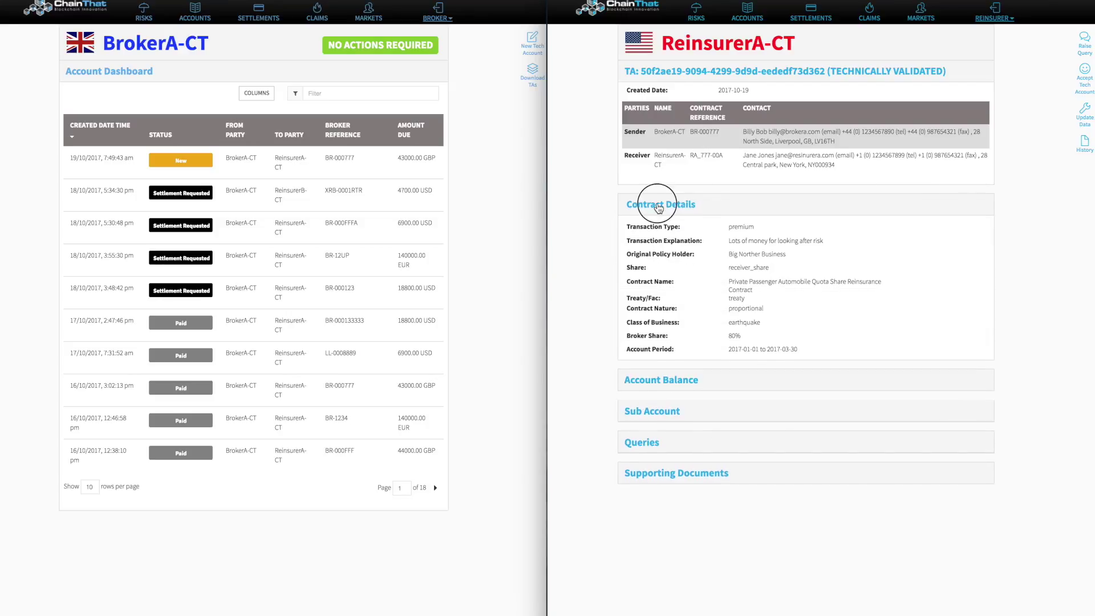
click(660, 239)
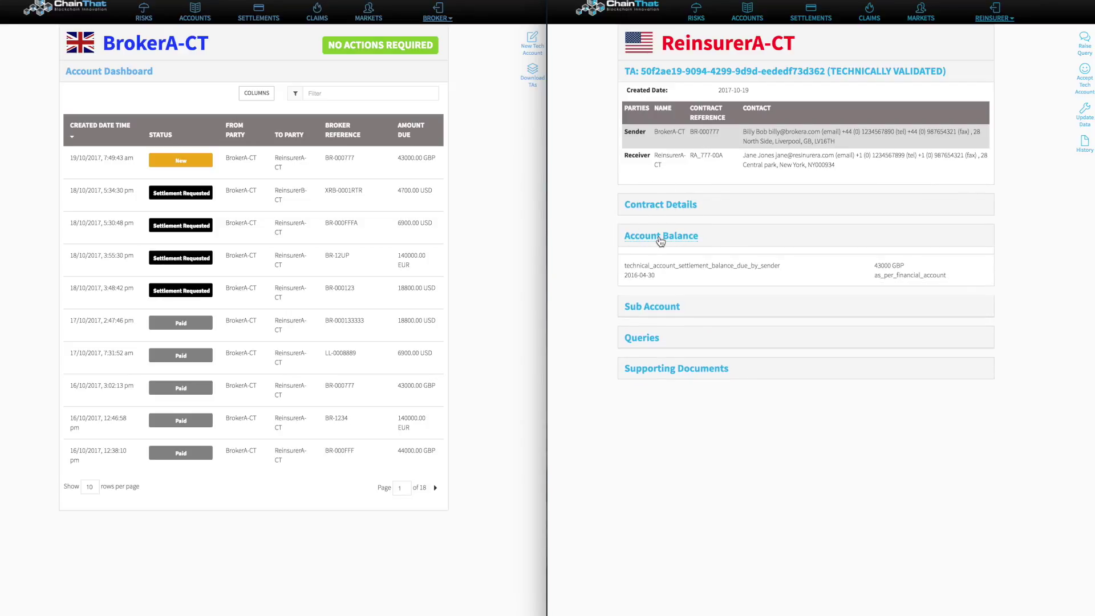
click(660, 241)
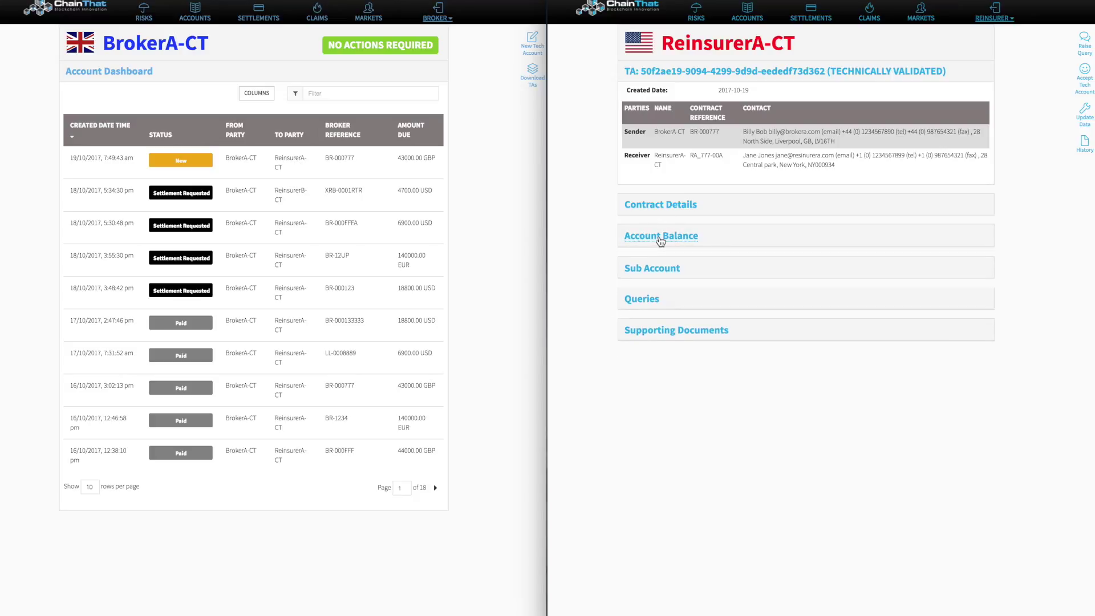
click(657, 268)
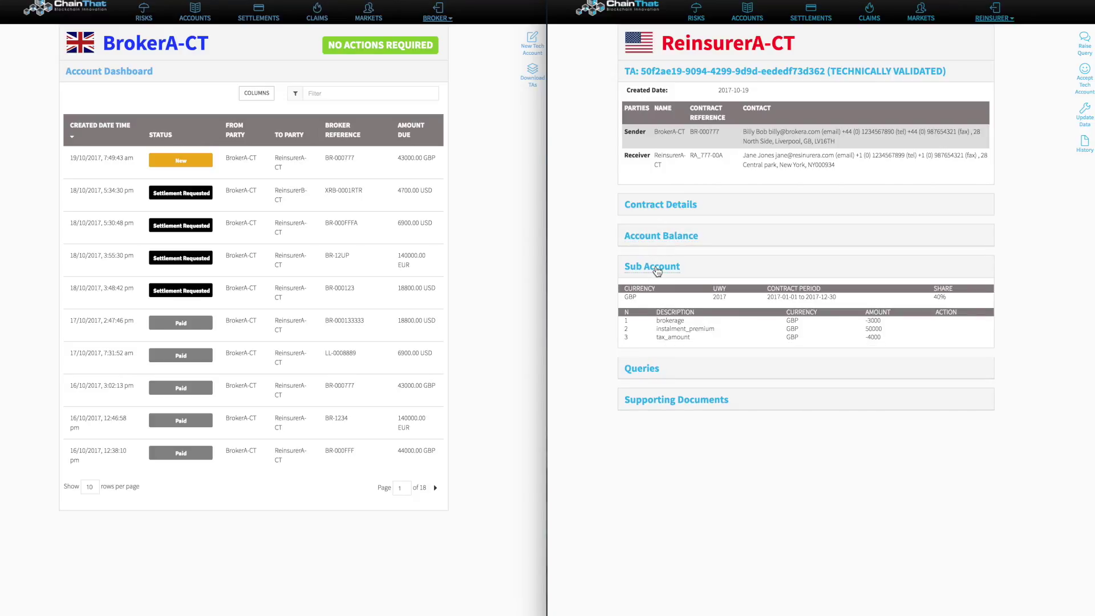
click(658, 268)
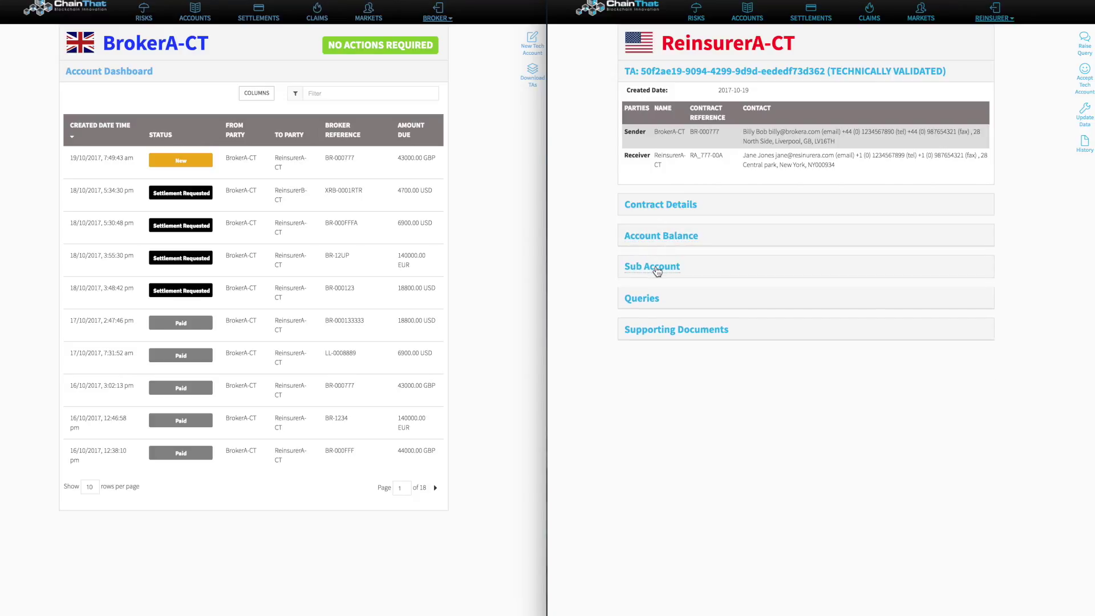
- Raise a query commenting 'Date is wrong' on BR-000777, then open it as the broker
click(1085, 49)
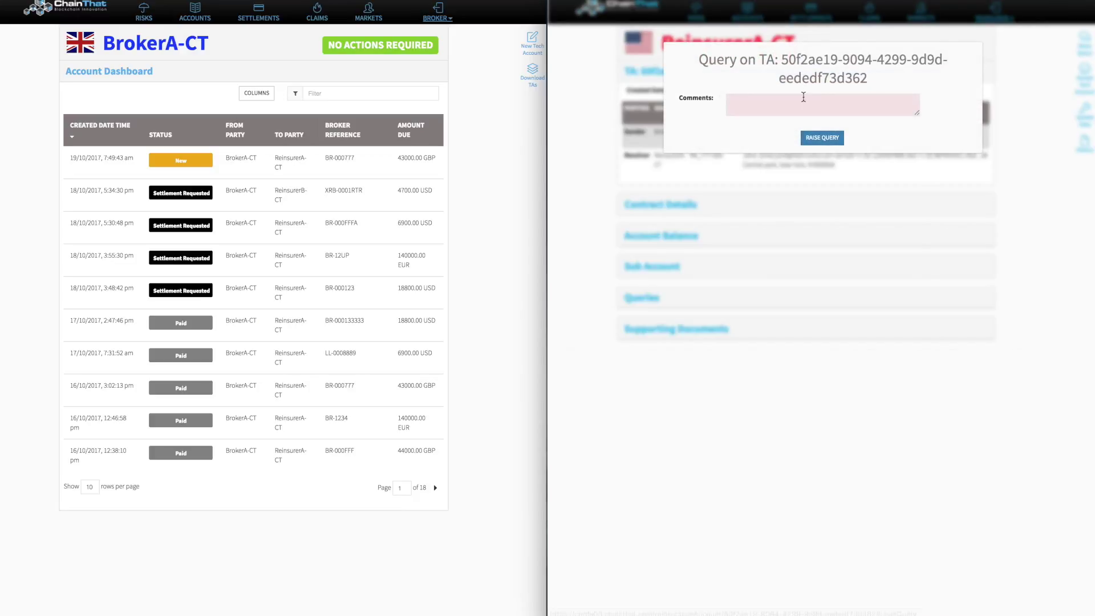
click(804, 102)
text(Date is wrong)
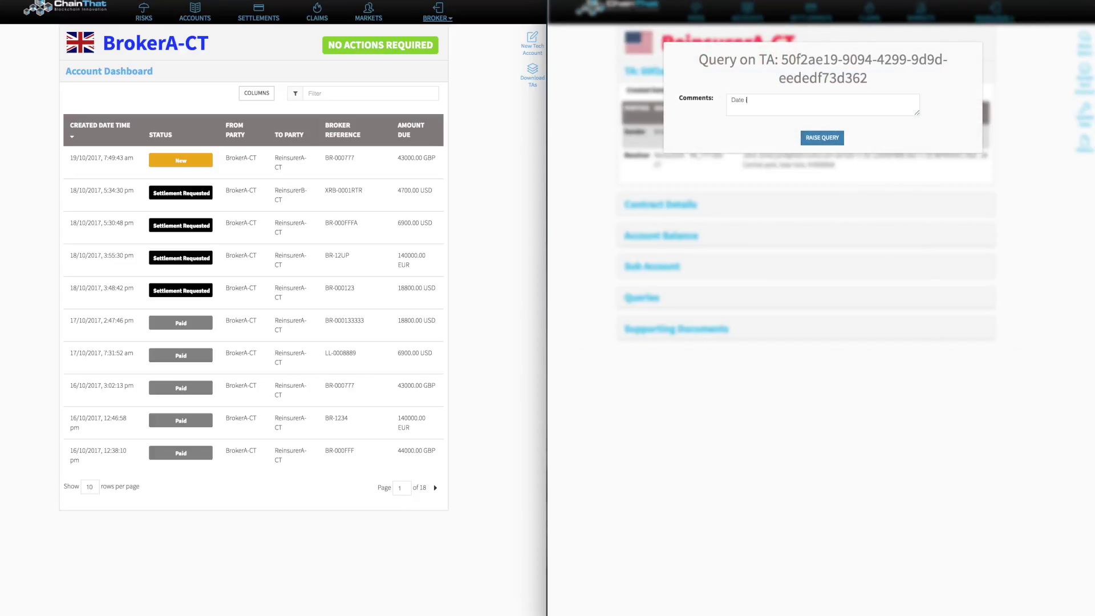
click(823, 138)
click(815, 360)
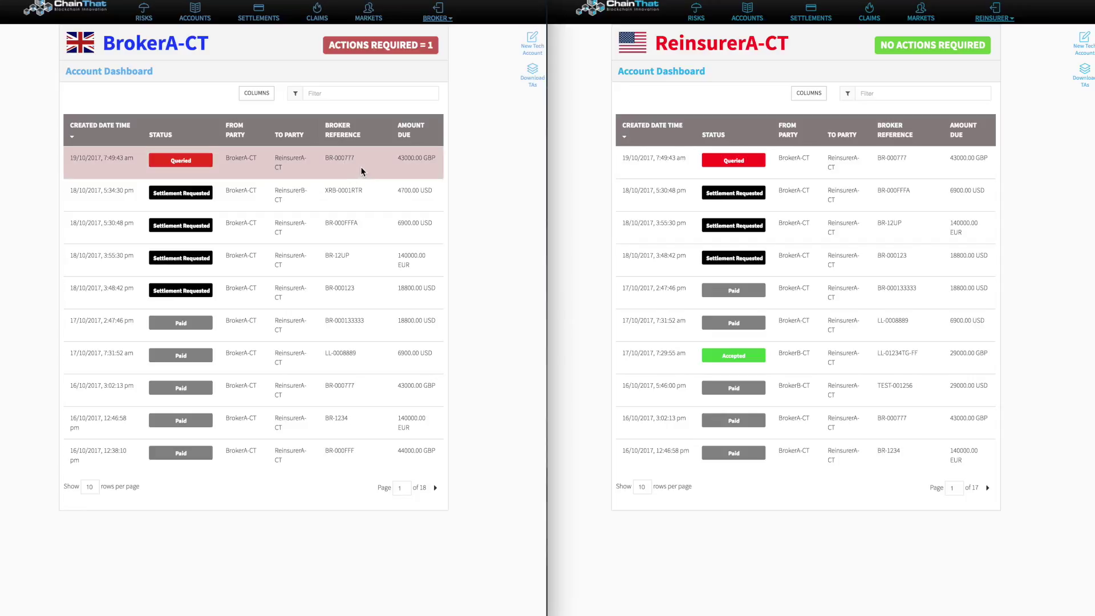
click(360, 167)
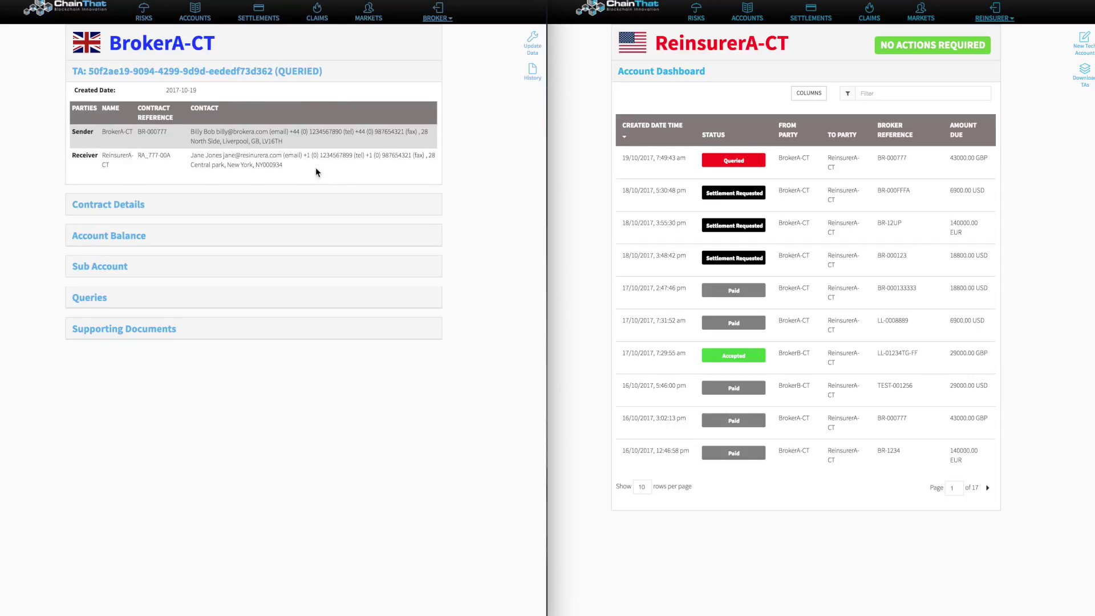
- Read the query, change BR-000777's Due Date to 20/10/2016 and submit the TA updates
click(89, 302)
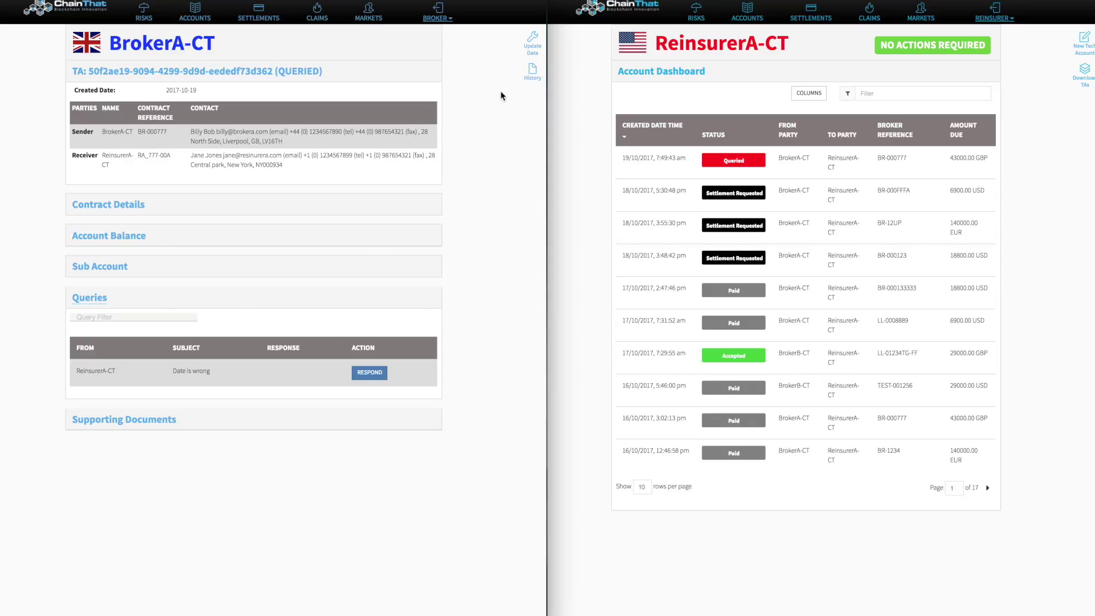
click(534, 48)
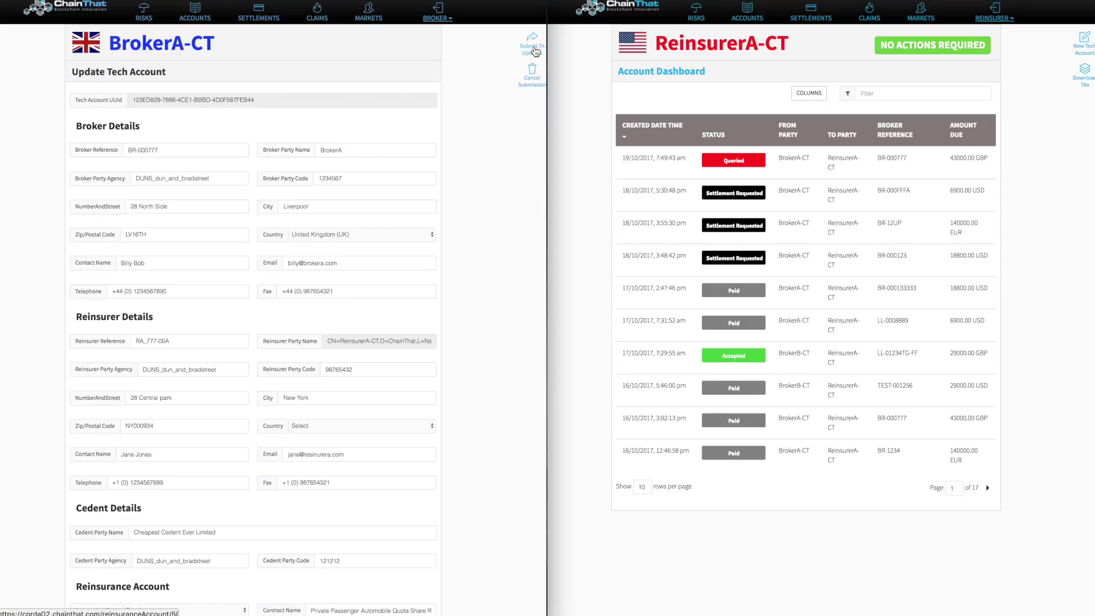
scroll(514, 269, down, 9)
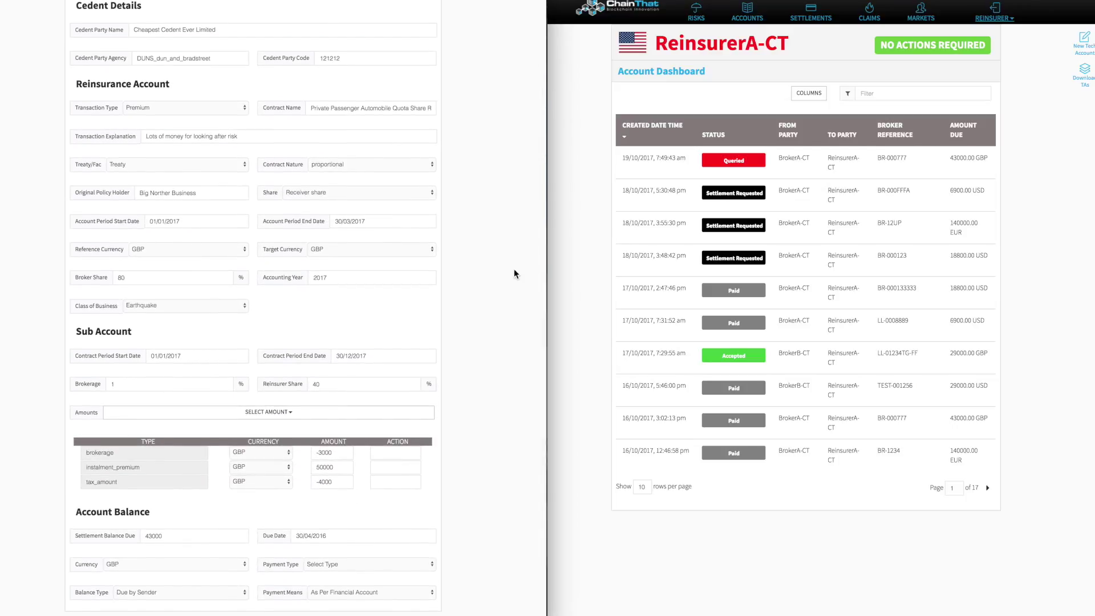
click(427, 536)
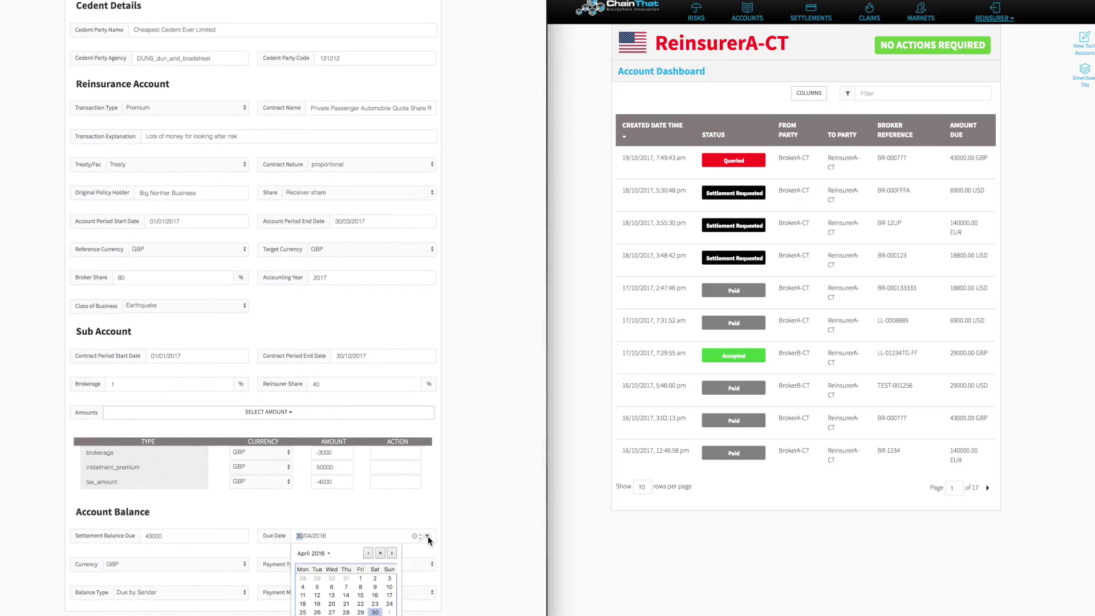
click(329, 555)
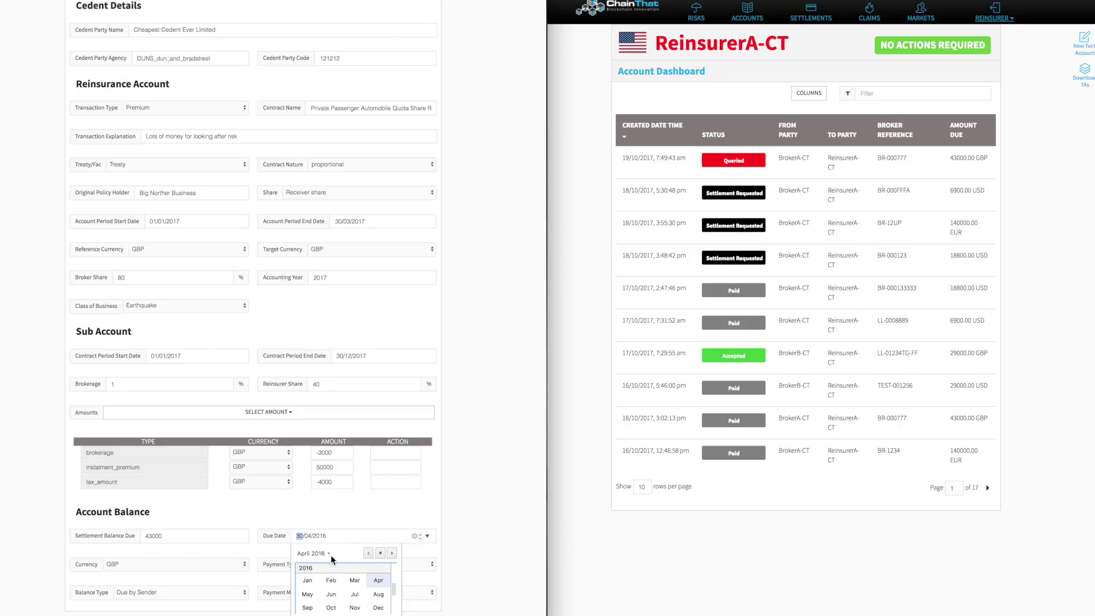
click(332, 608)
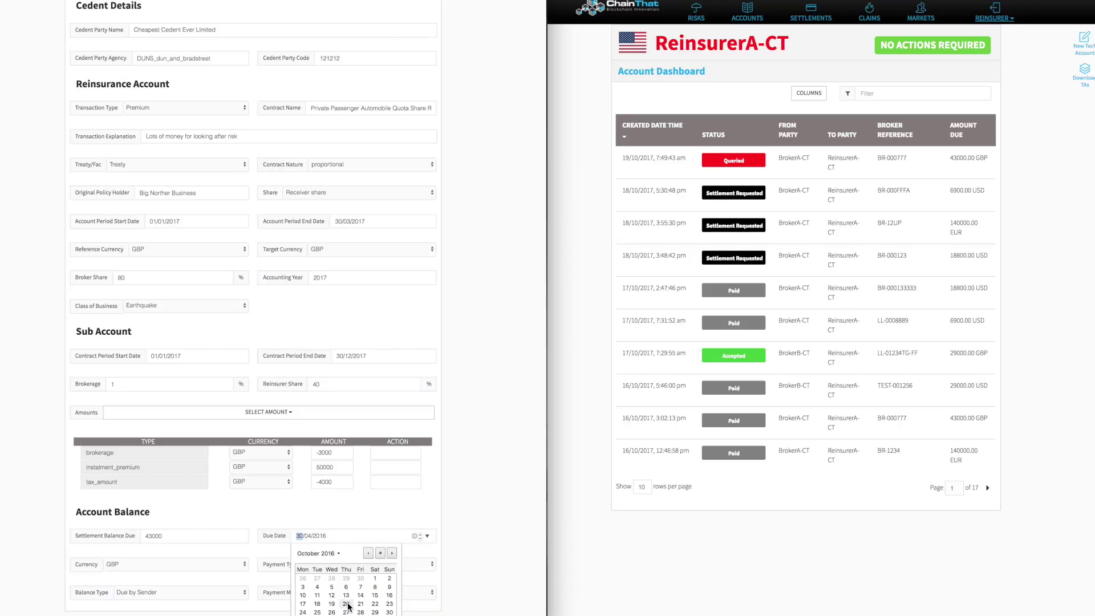
click(346, 604)
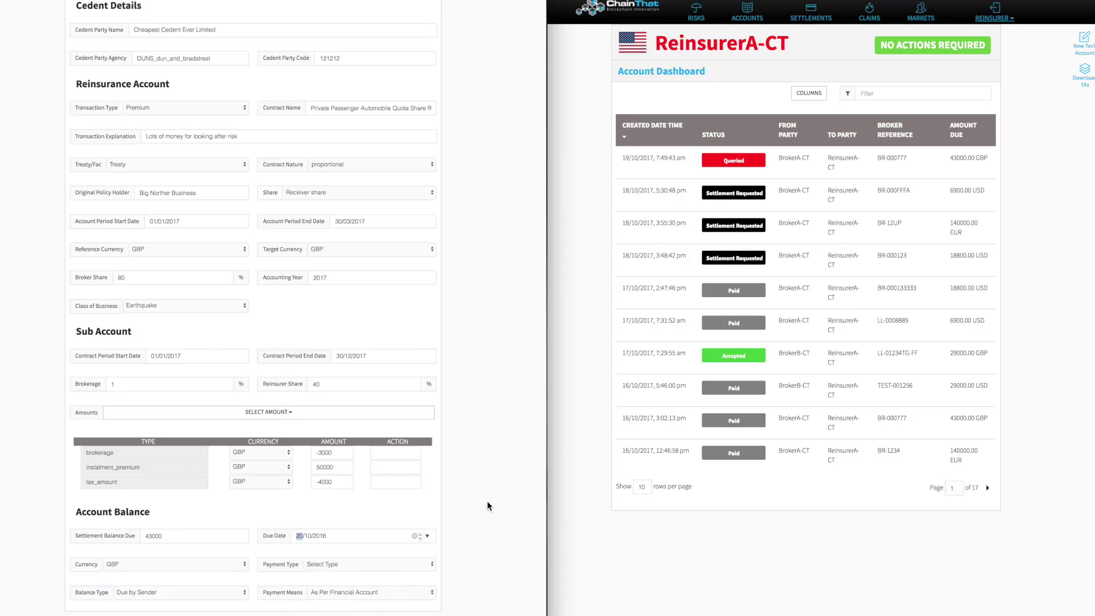
scroll(486, 296, up, 10)
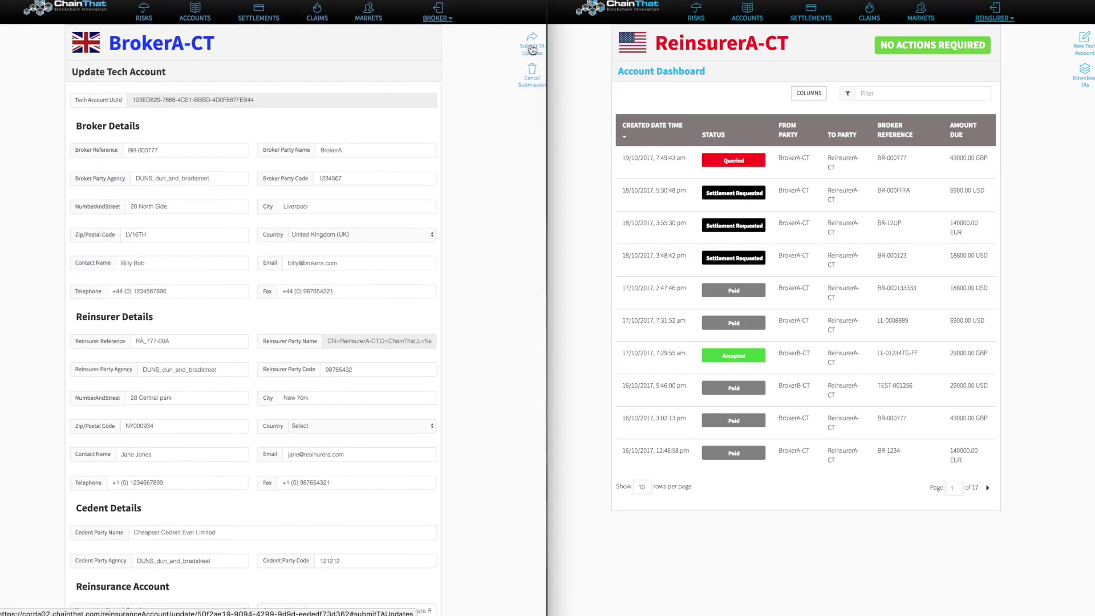
click(531, 50)
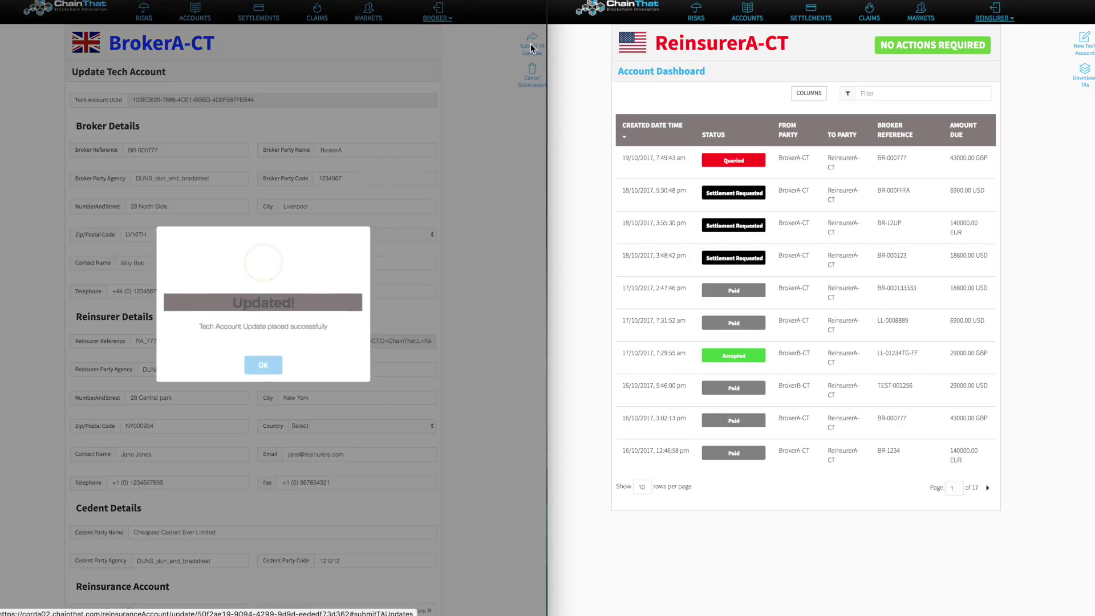
click(263, 362)
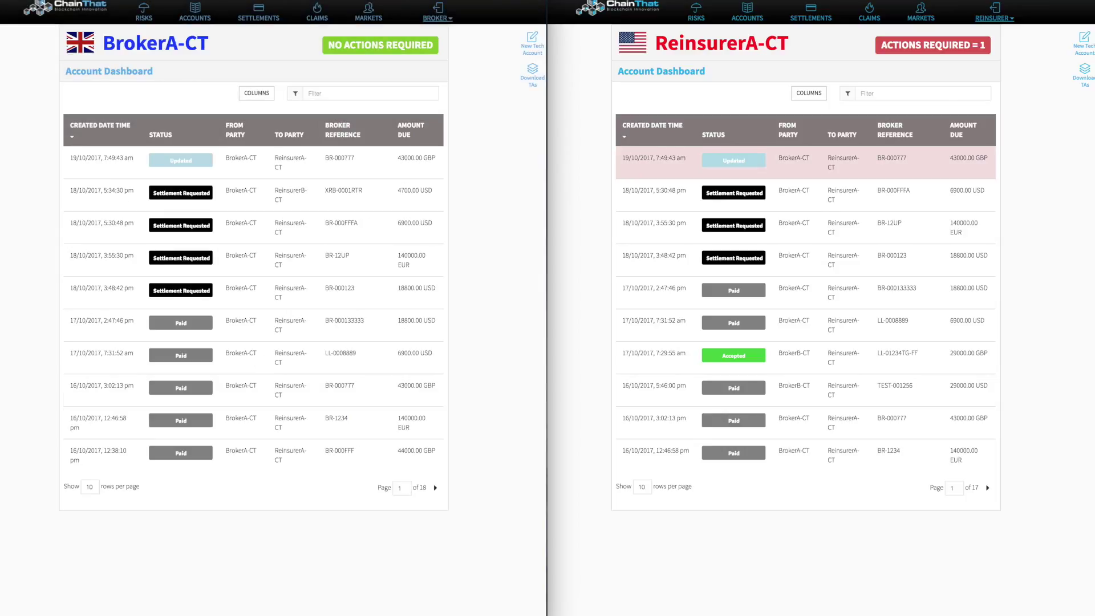
- Reply 'Date corrected' to the reinsurer's query on the updated BR-000777
click(315, 162)
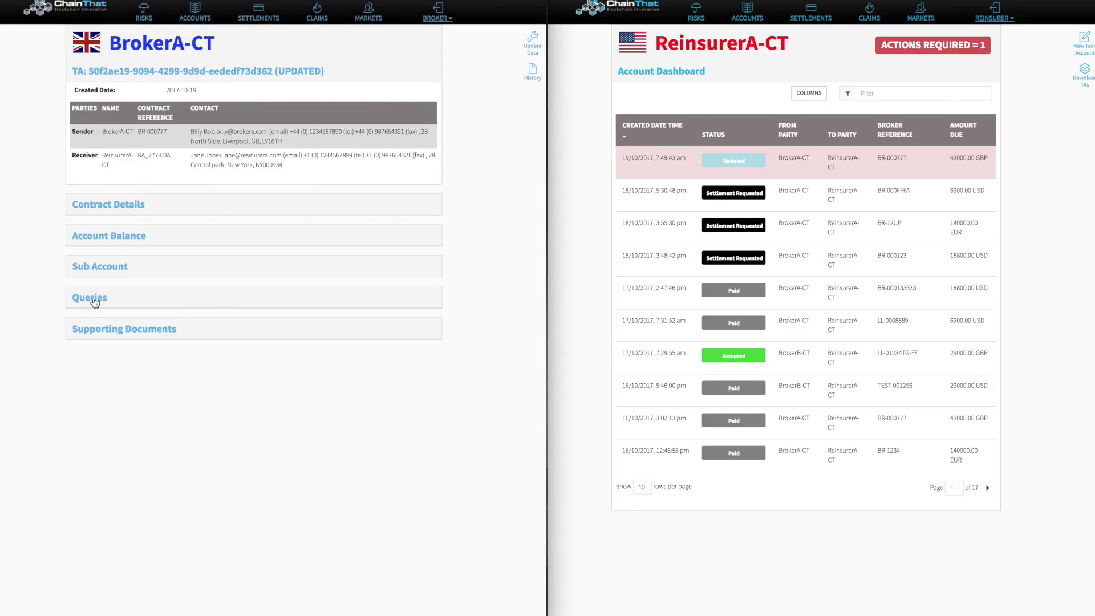
click(91, 296)
click(371, 373)
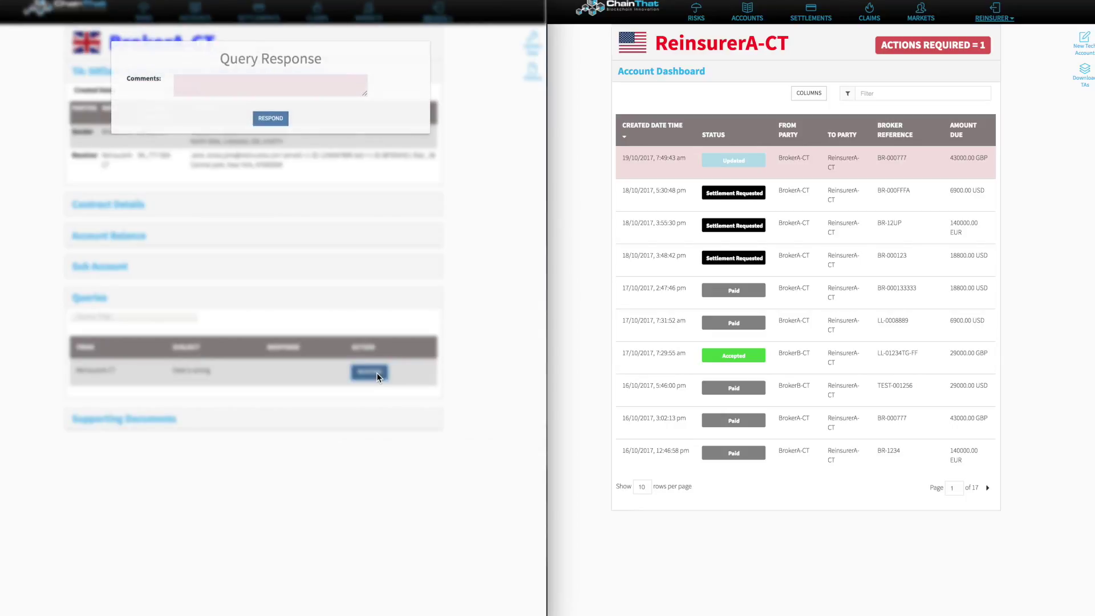
text(Date corrected)
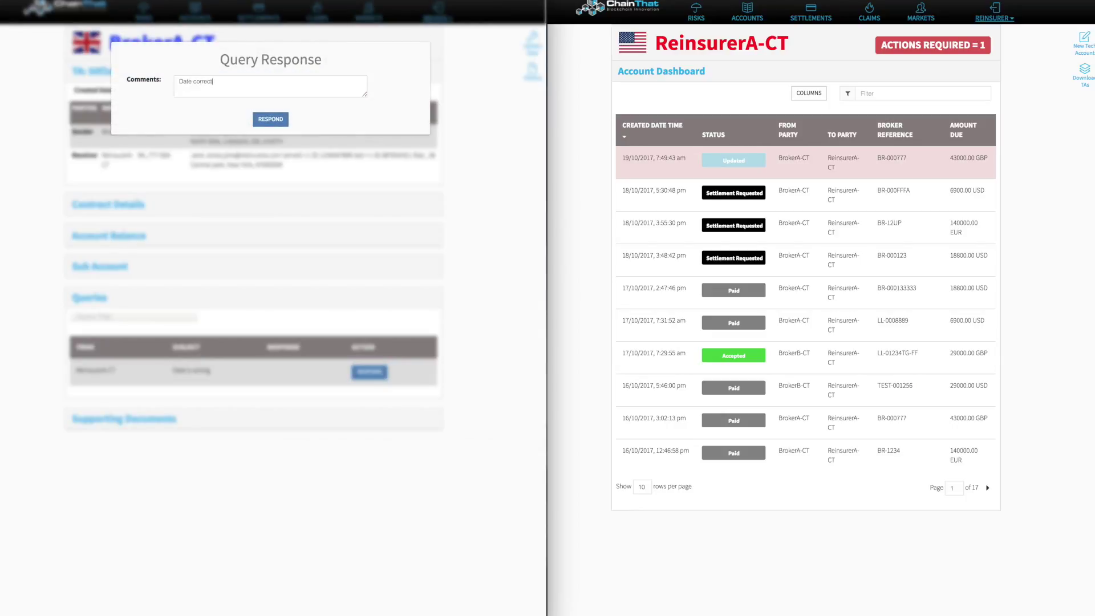
click(268, 120)
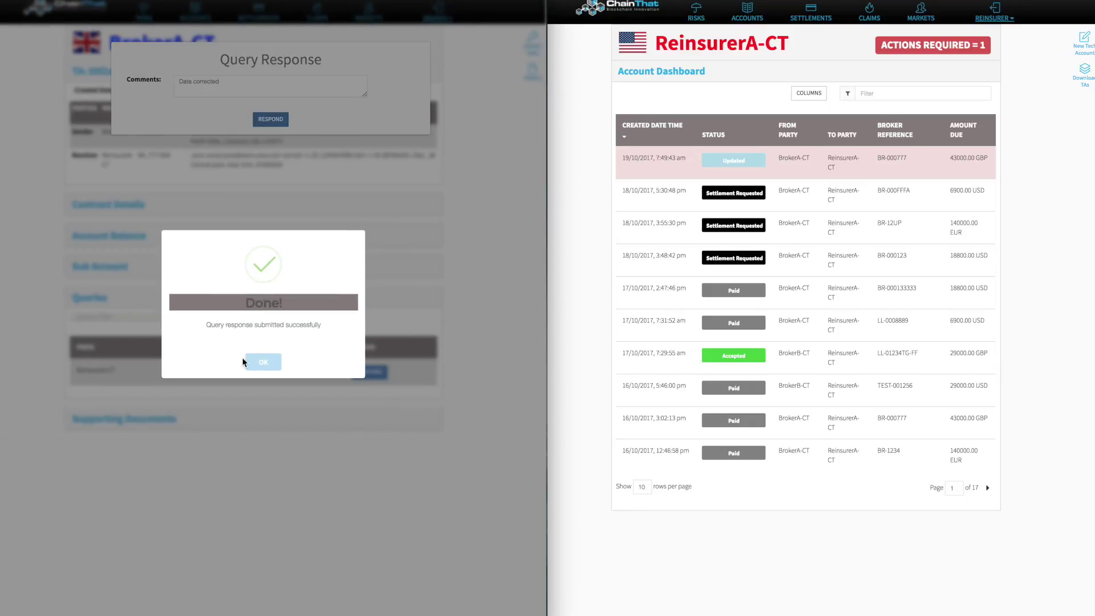
click(263, 361)
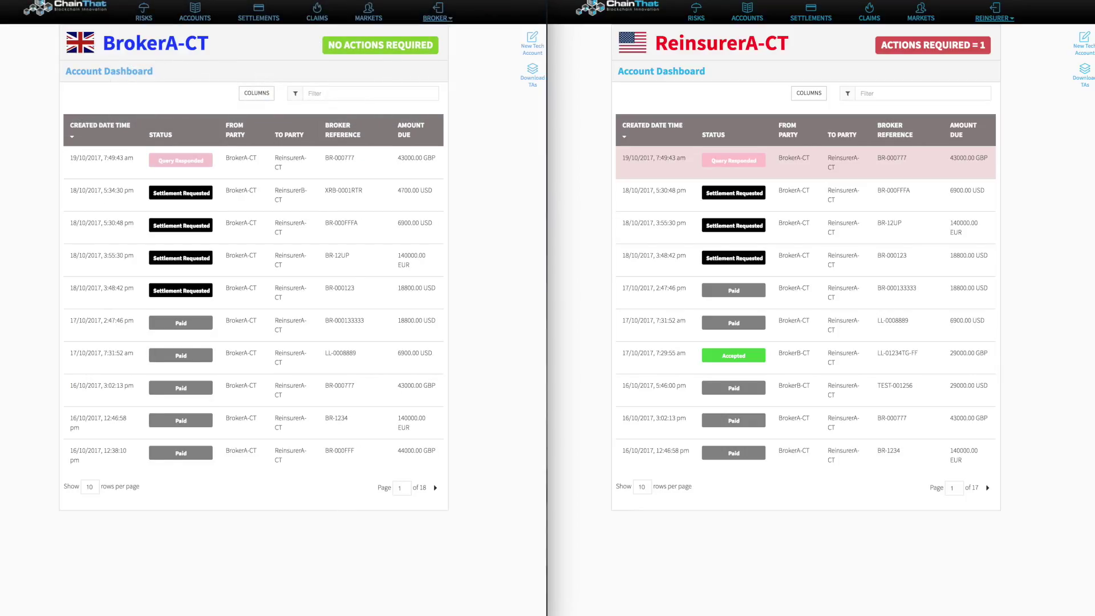
- Verify the 2016-10-20 balance date, then accept BR-000777 with the comment 'All good'
click(860, 171)
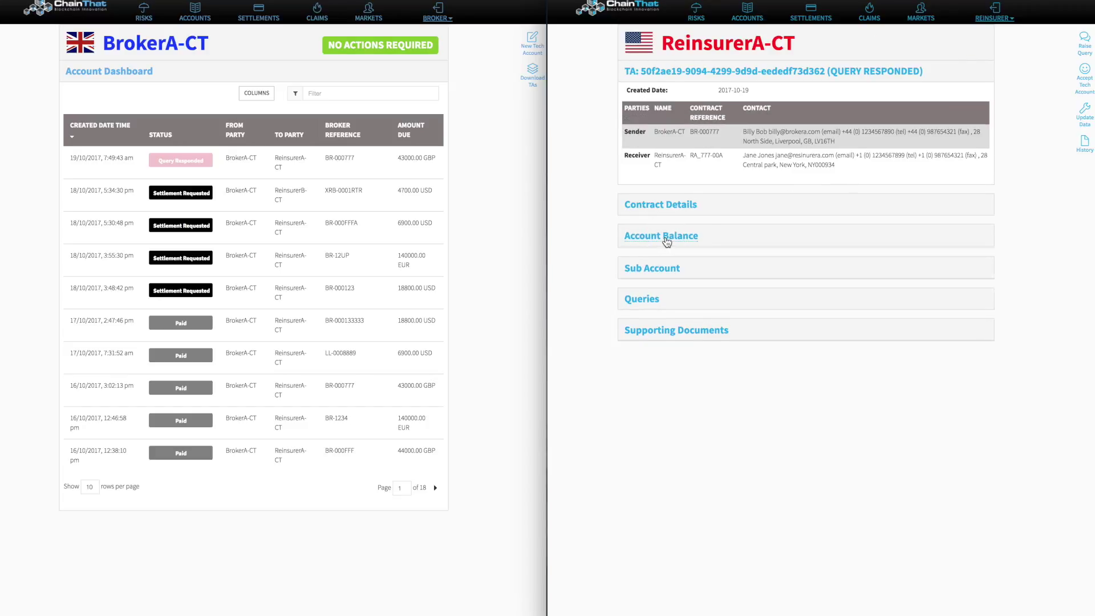
click(667, 241)
double_click(636, 275)
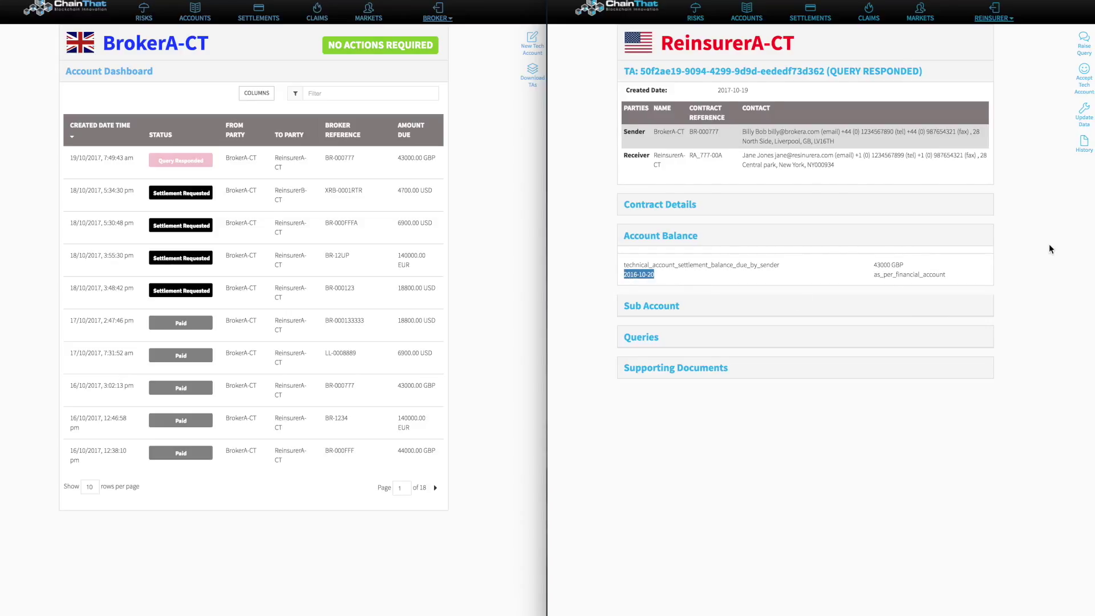
click(1086, 90)
click(861, 107)
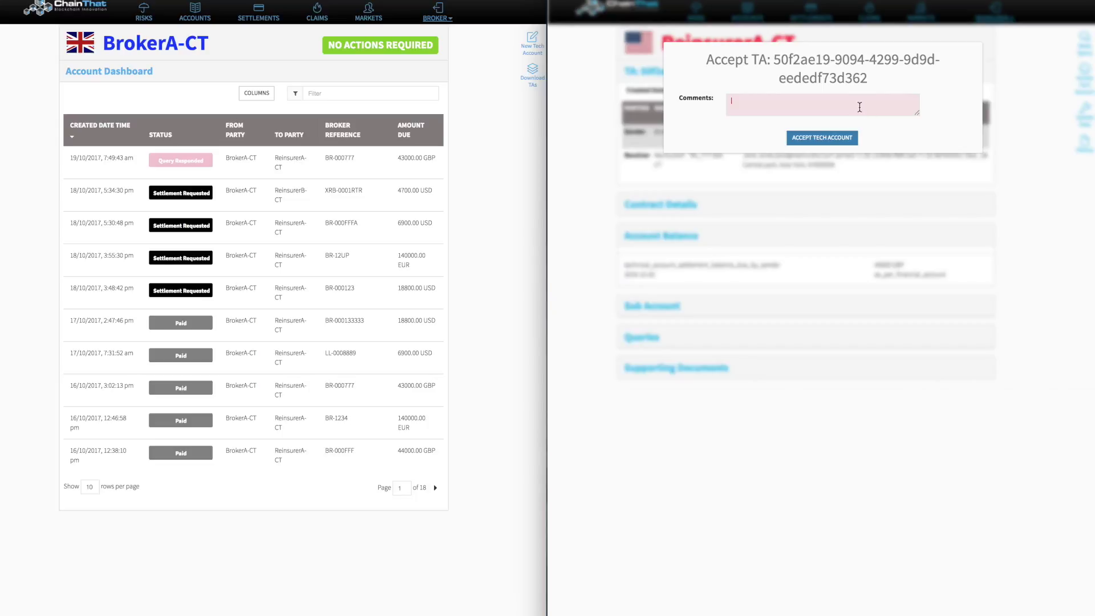
text(All good)
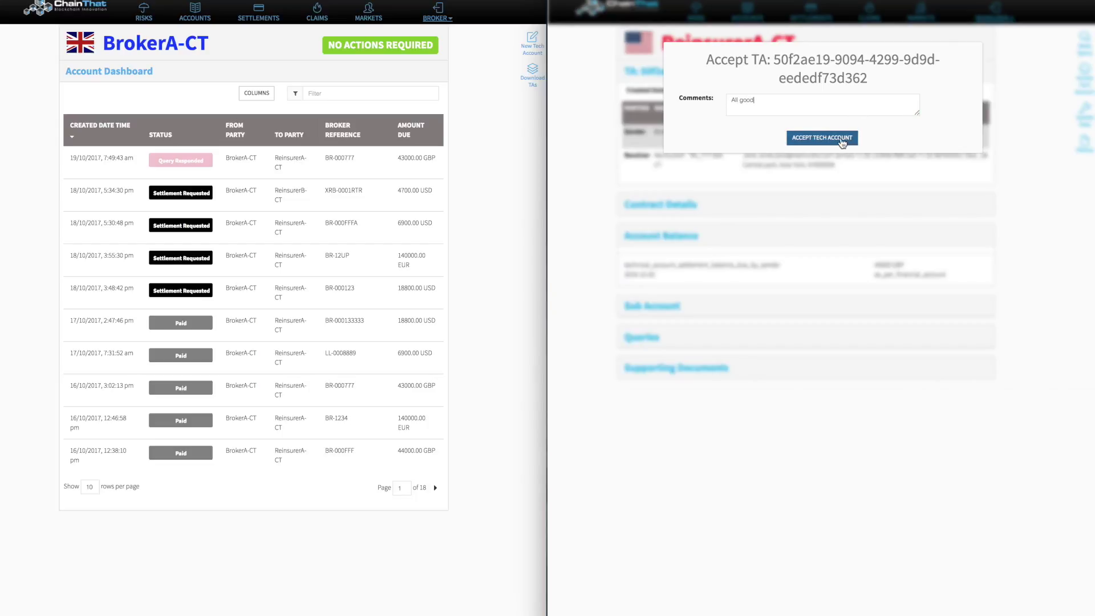
click(840, 142)
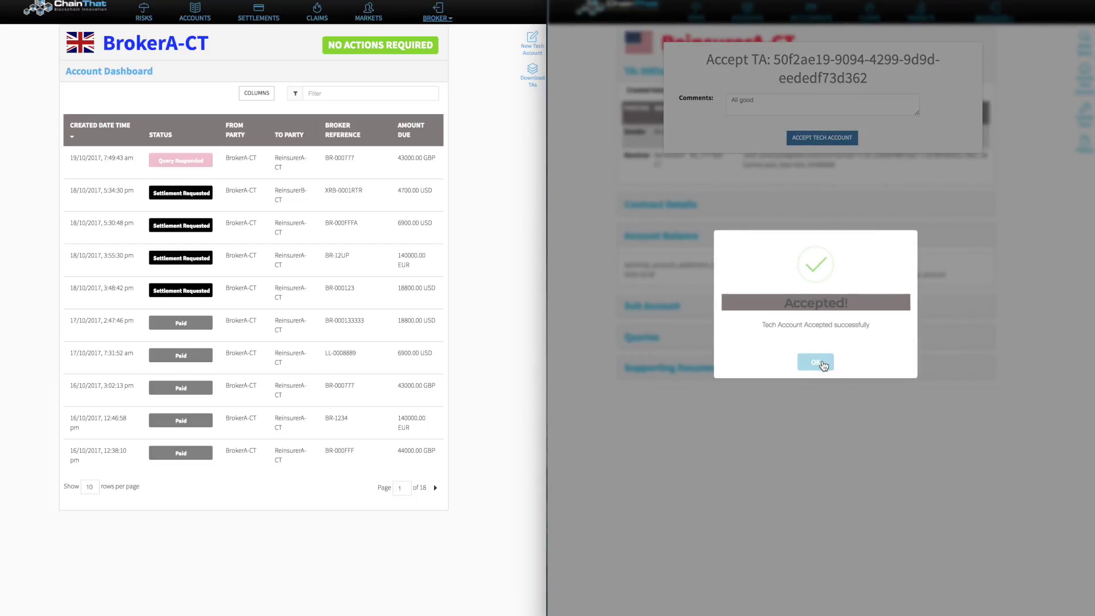
click(822, 363)
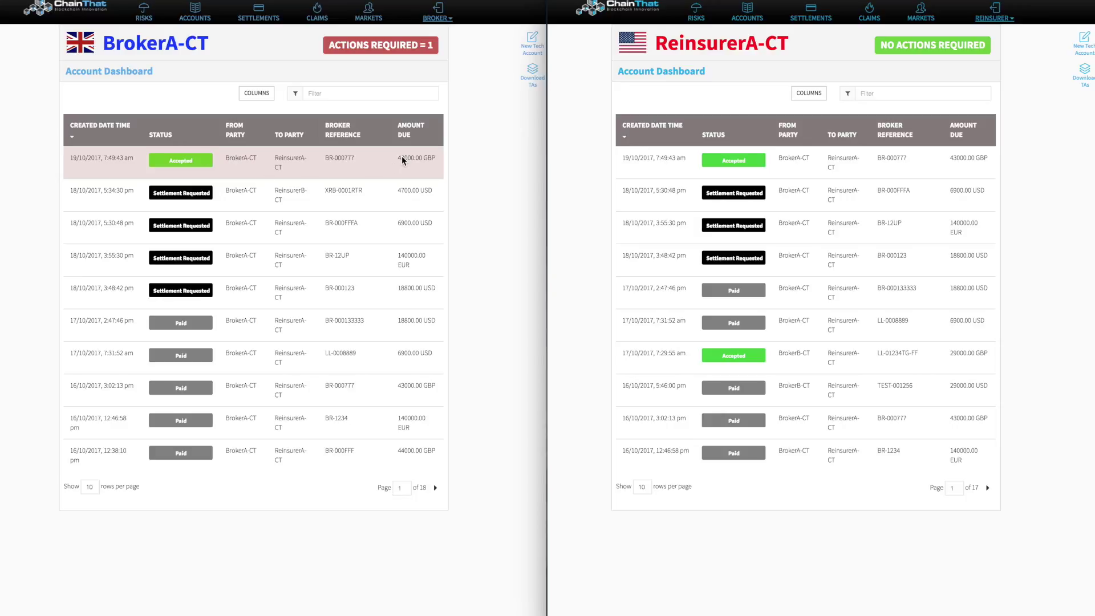
- Request and confirm settlement of the accepted BR-000777 technical account
click(372, 168)
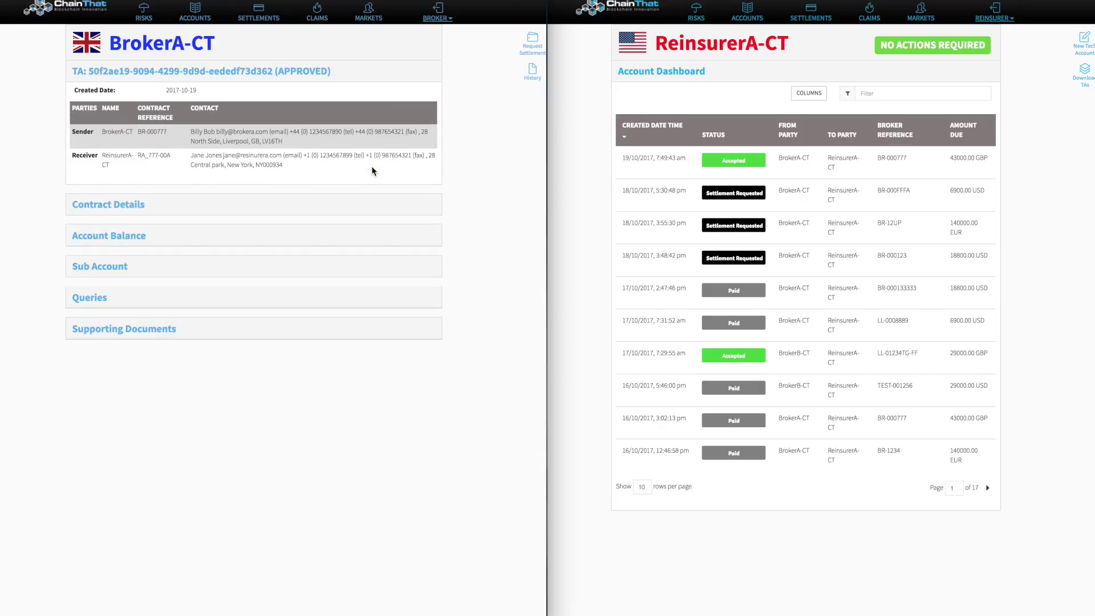
click(533, 45)
click(288, 365)
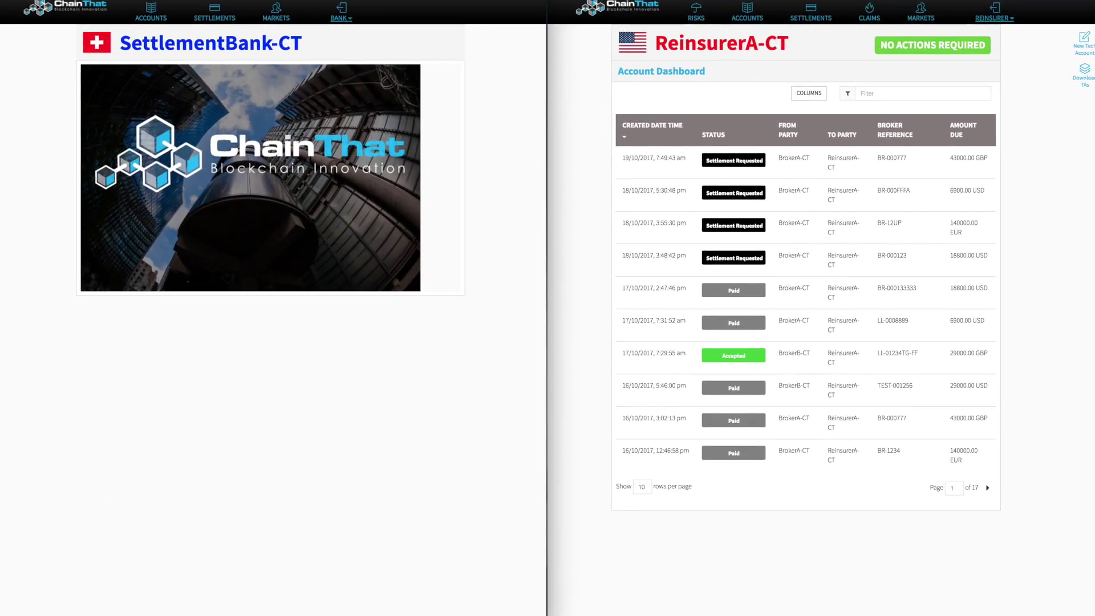
- From the bank's accounts dashboard, run a settlement dated 20/10/2017 with reference VIDEO_01
click(151, 18)
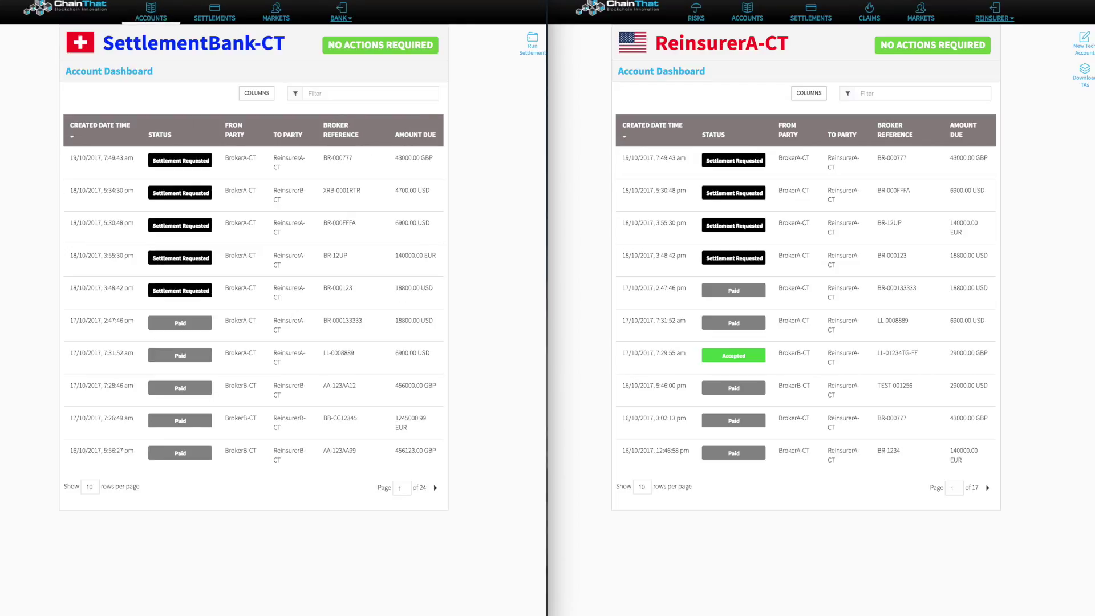
click(534, 49)
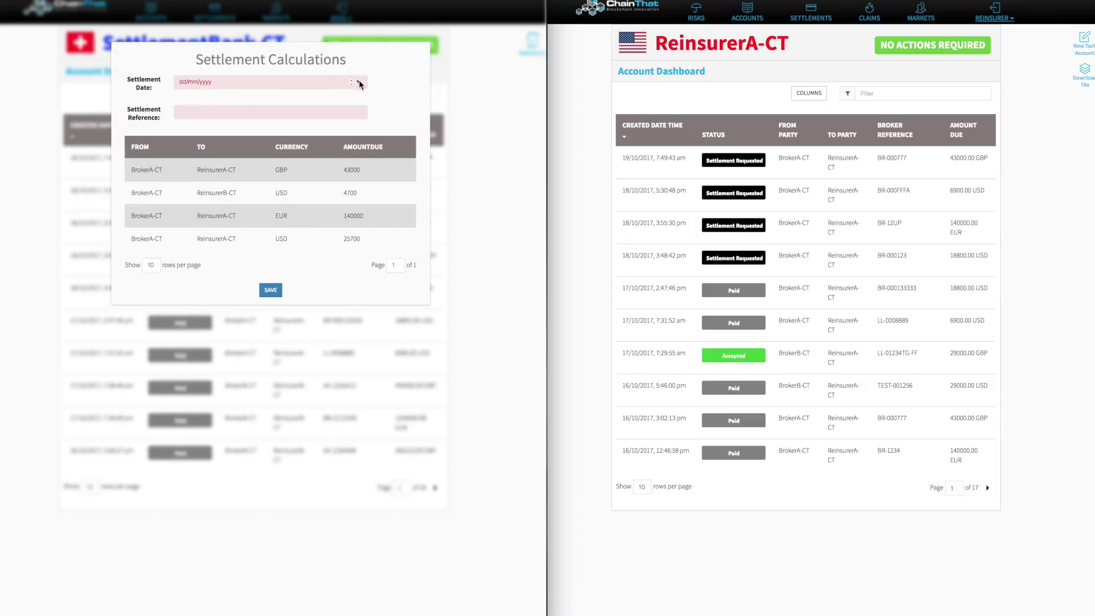
click(359, 83)
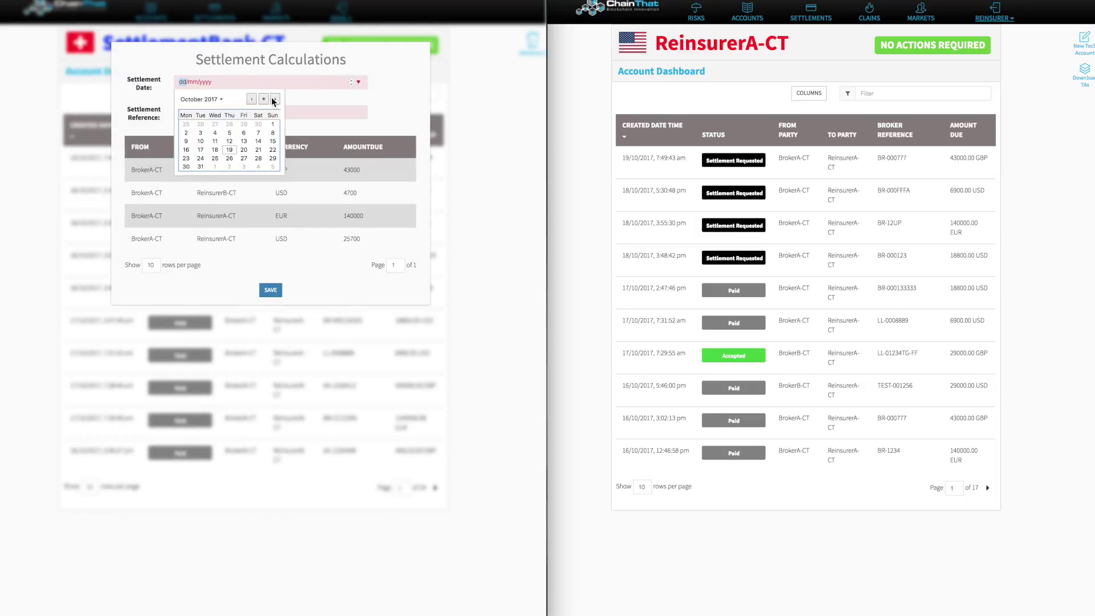
click(241, 149)
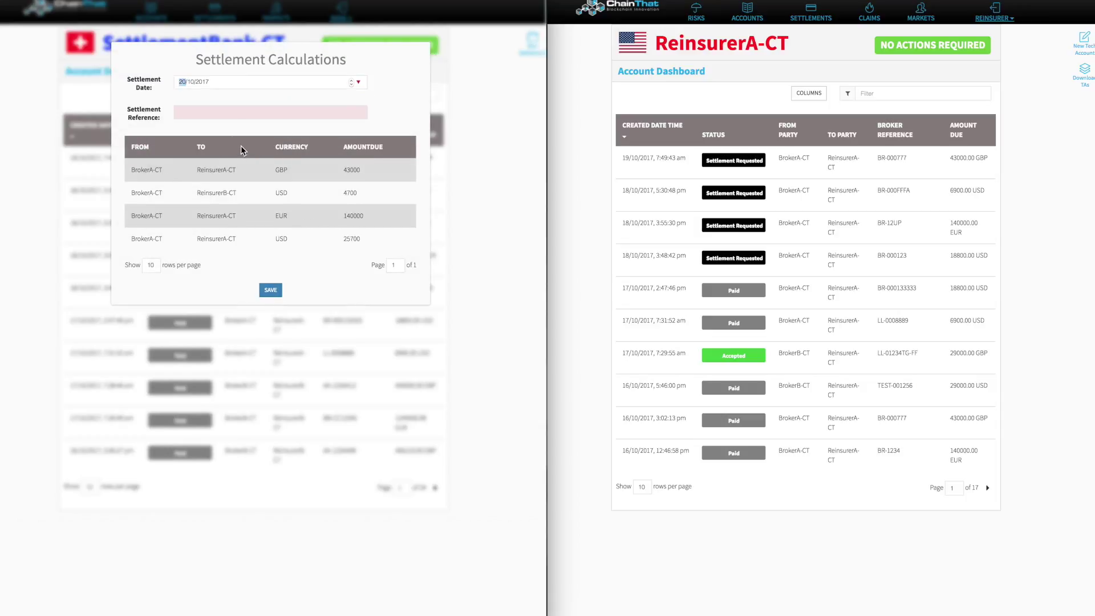
click(226, 114)
text(VIDEO)
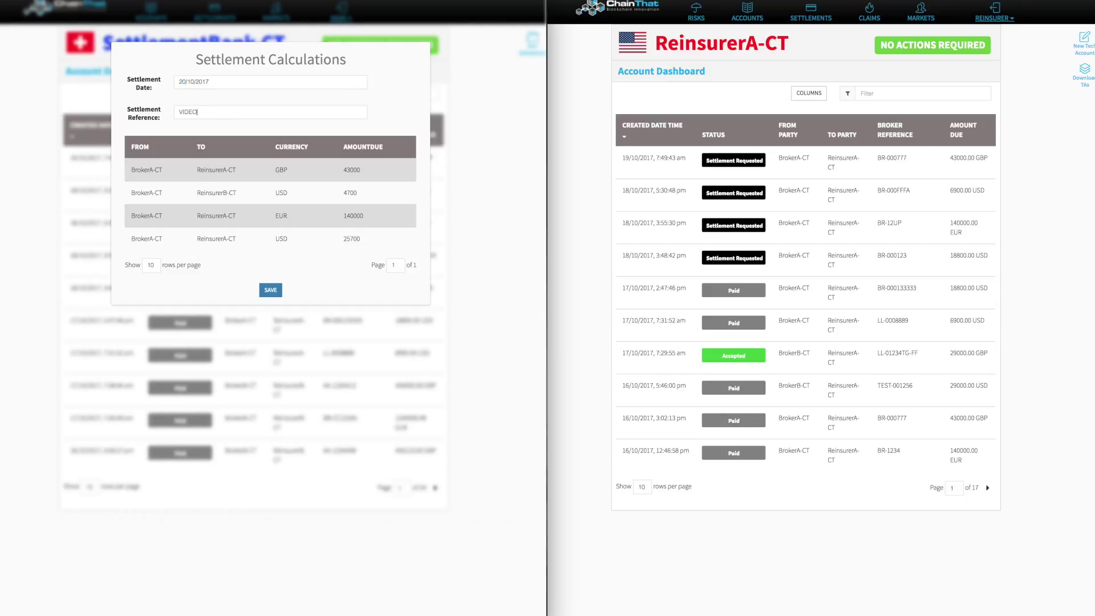
text(_01)
click(271, 289)
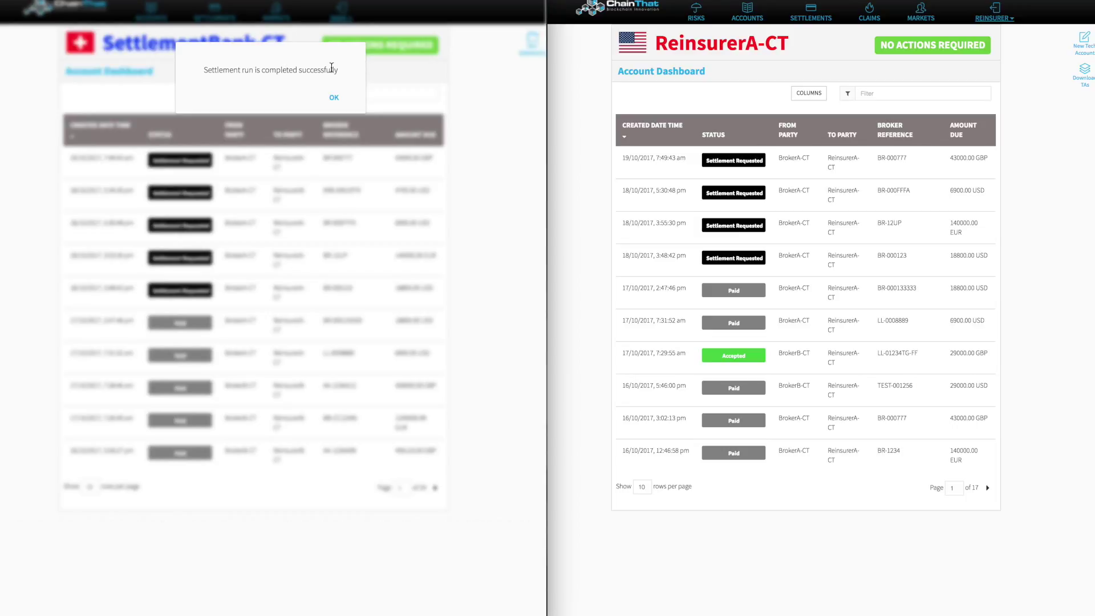
click(335, 99)
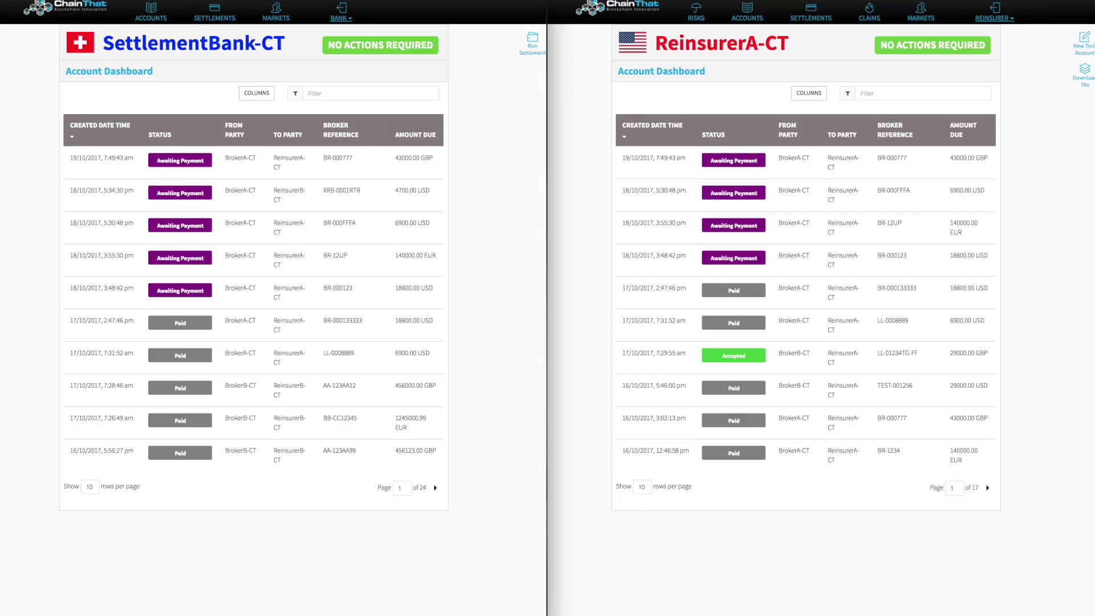
- In the ReinsurerA-CT window, open the Payment Position Dashboard from the Settlements GBP list
click(815, 16)
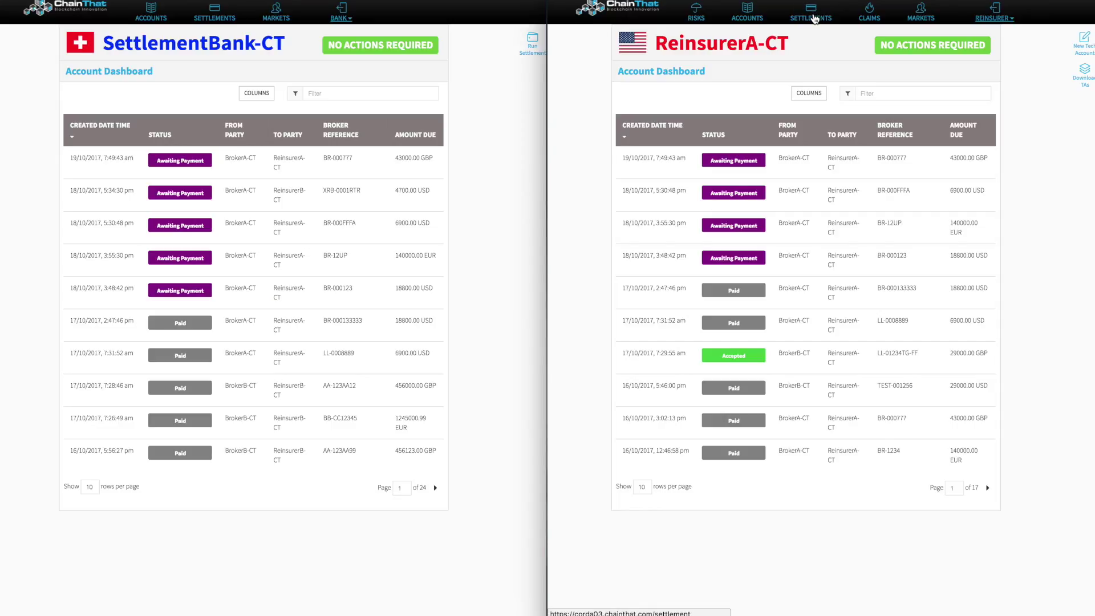
click(815, 19)
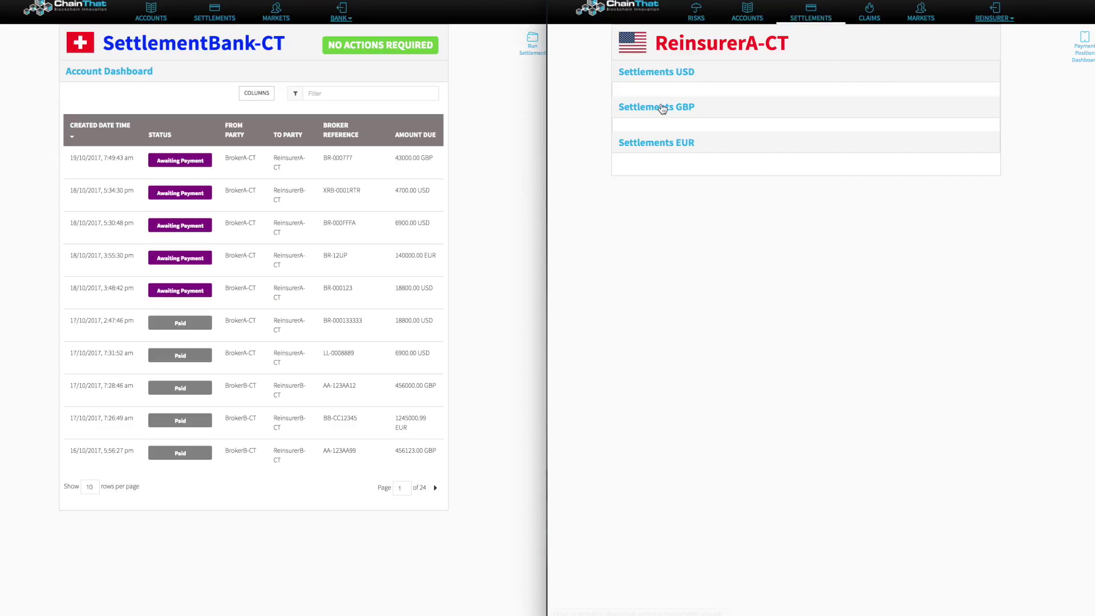
click(663, 108)
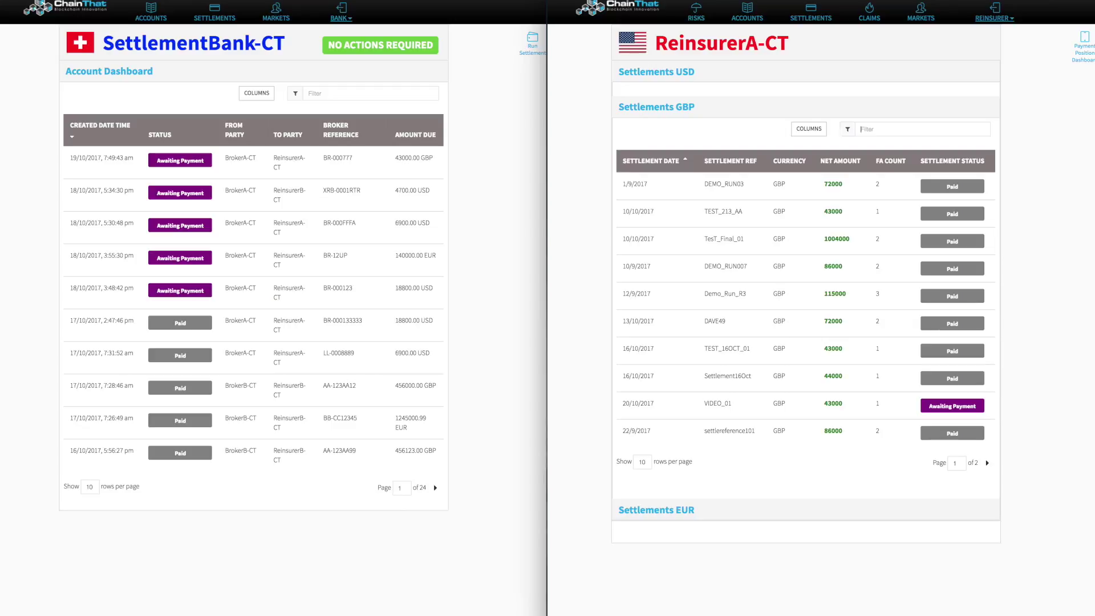
click(1083, 53)
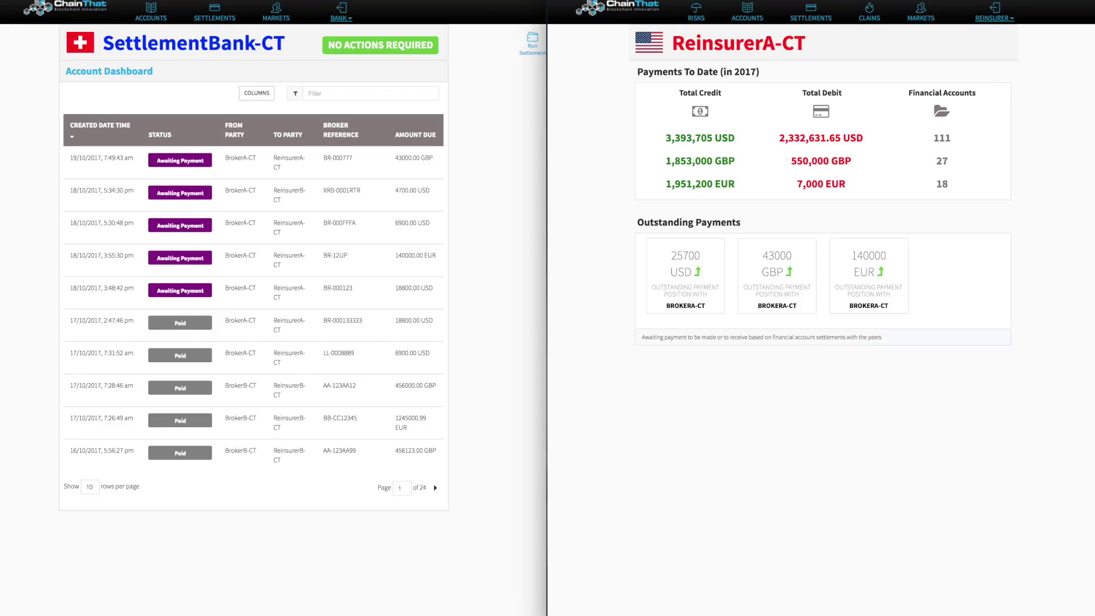
- Expand VIDEO_01 in the bank's settlements list to show 43000 GBP, 140000 EUR and 25700 USD owed
click(215, 13)
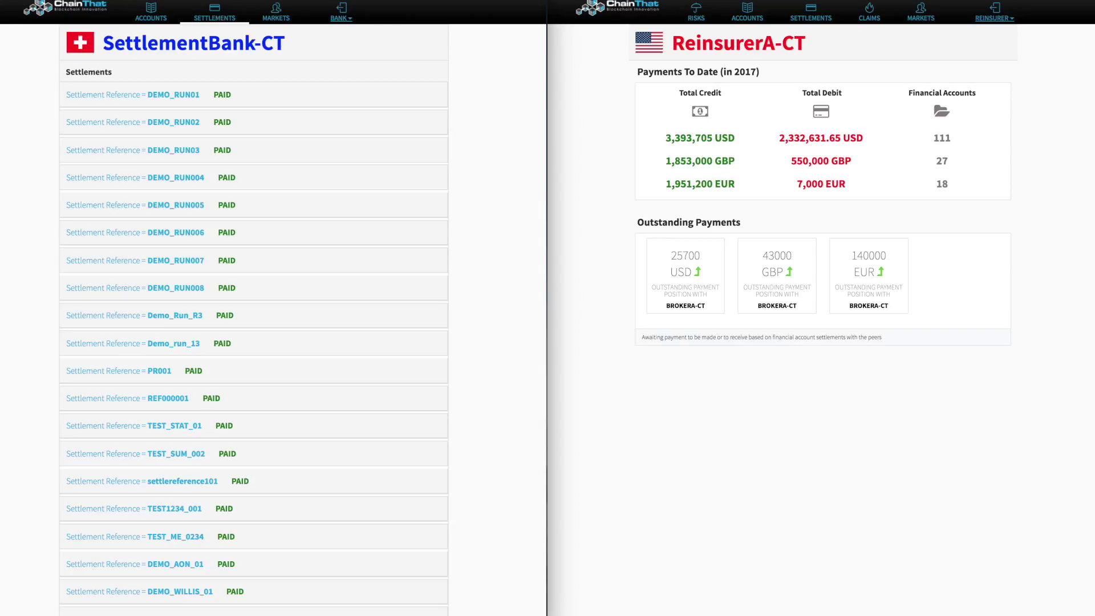
click(161, 261)
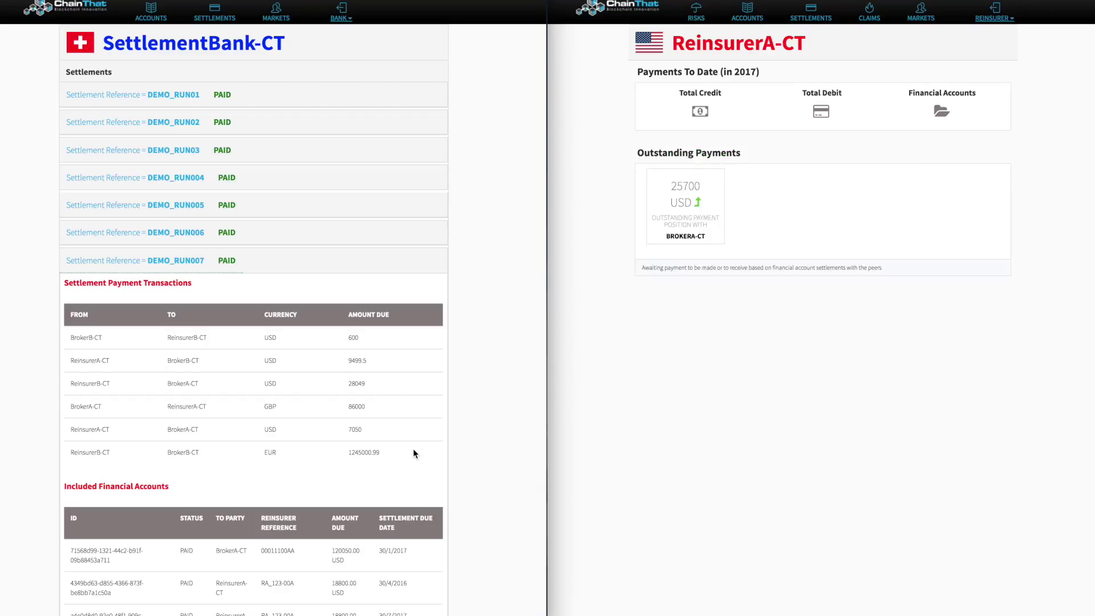
scroll(413, 452, down, 7)
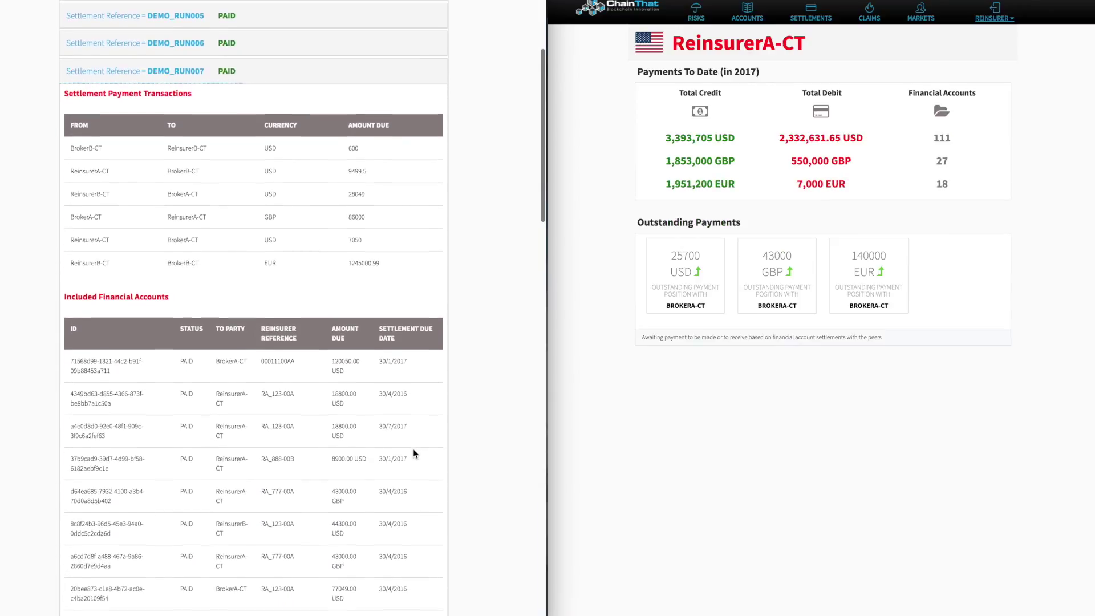
scroll(413, 452, down, 6)
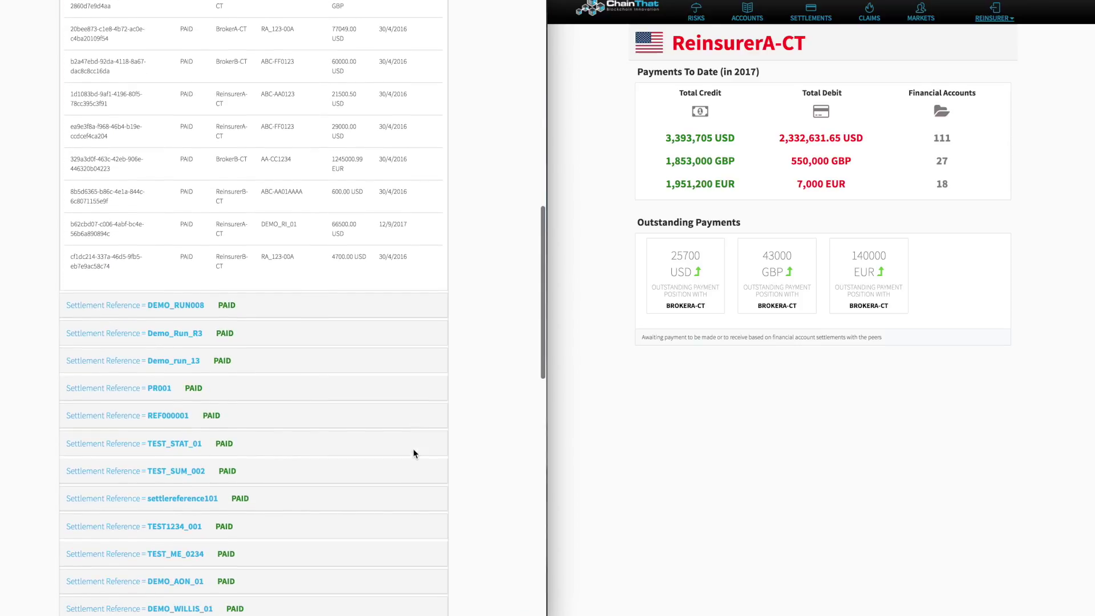
scroll(413, 448, down, 15)
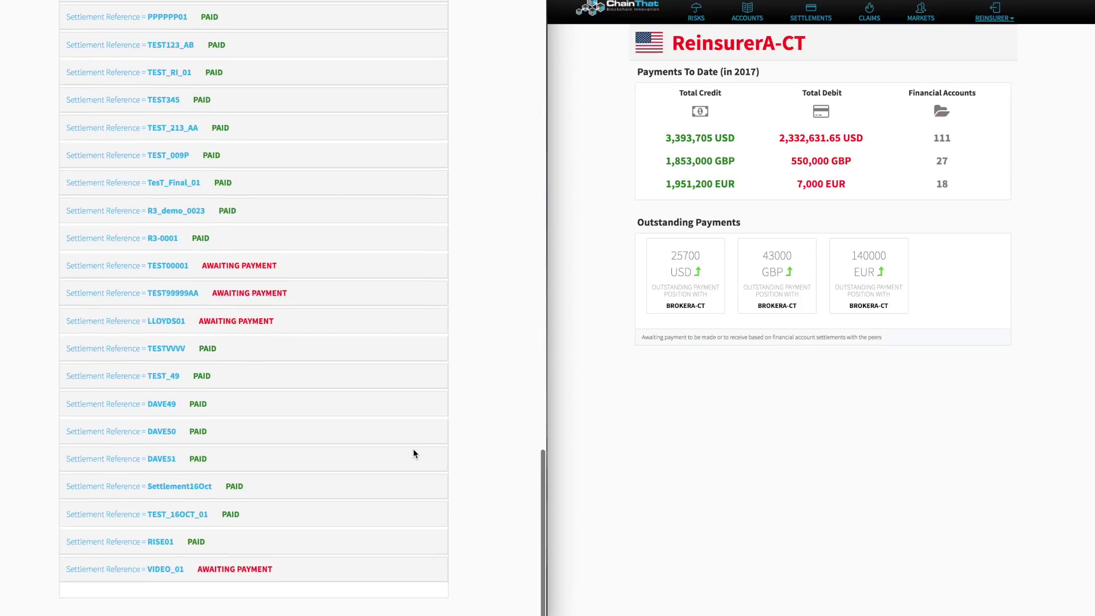
click(137, 588)
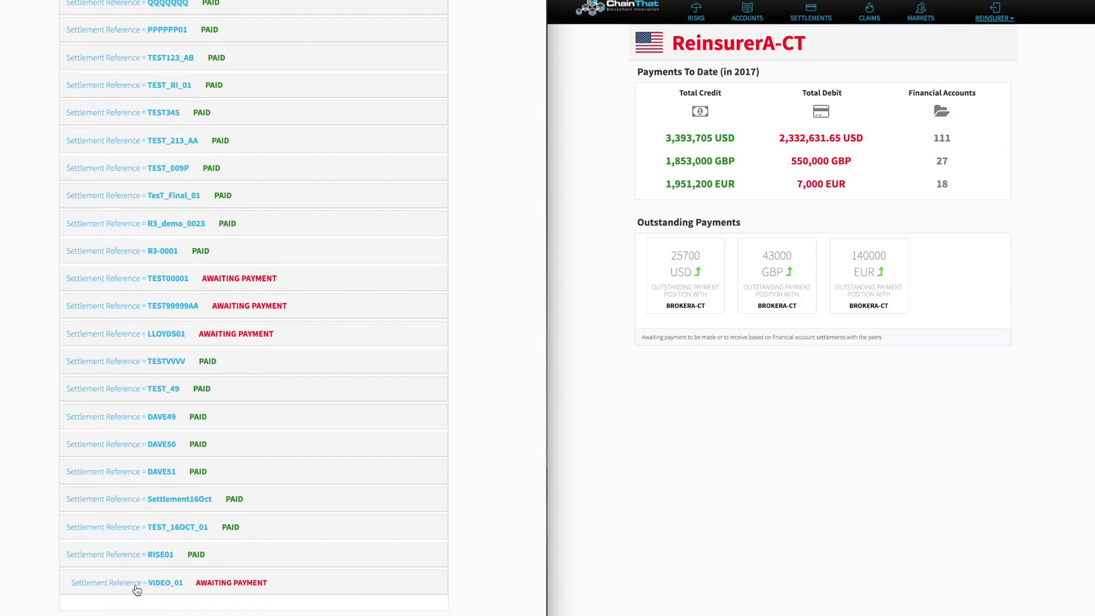
scroll(486, 559, down, 7)
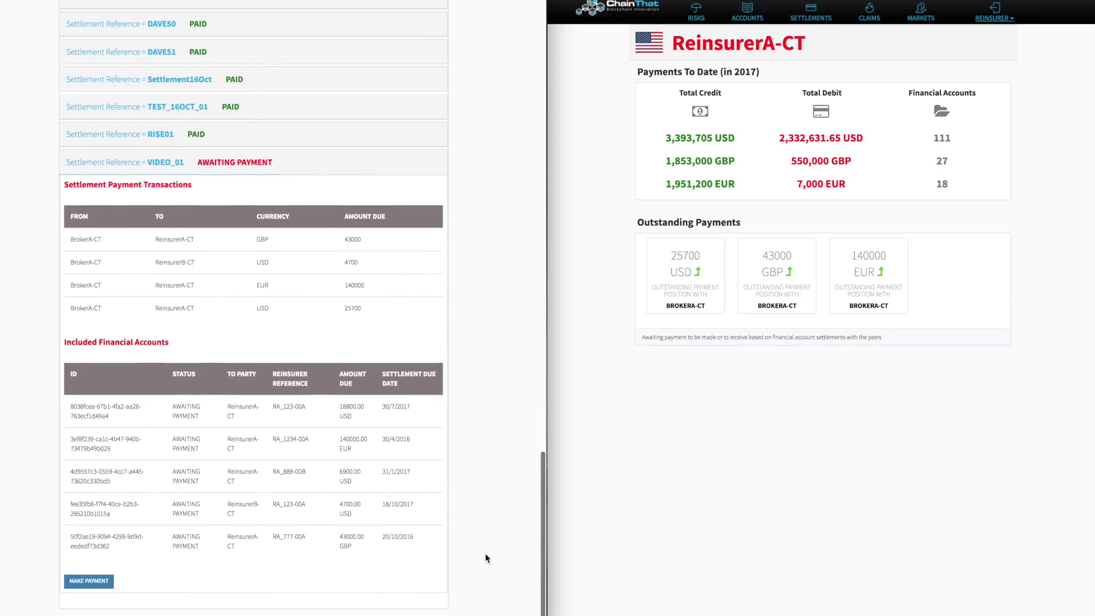
- Make and confirm the VIDEO_01 payments, then view ReinsurerA-CT's account dashboard
click(89, 583)
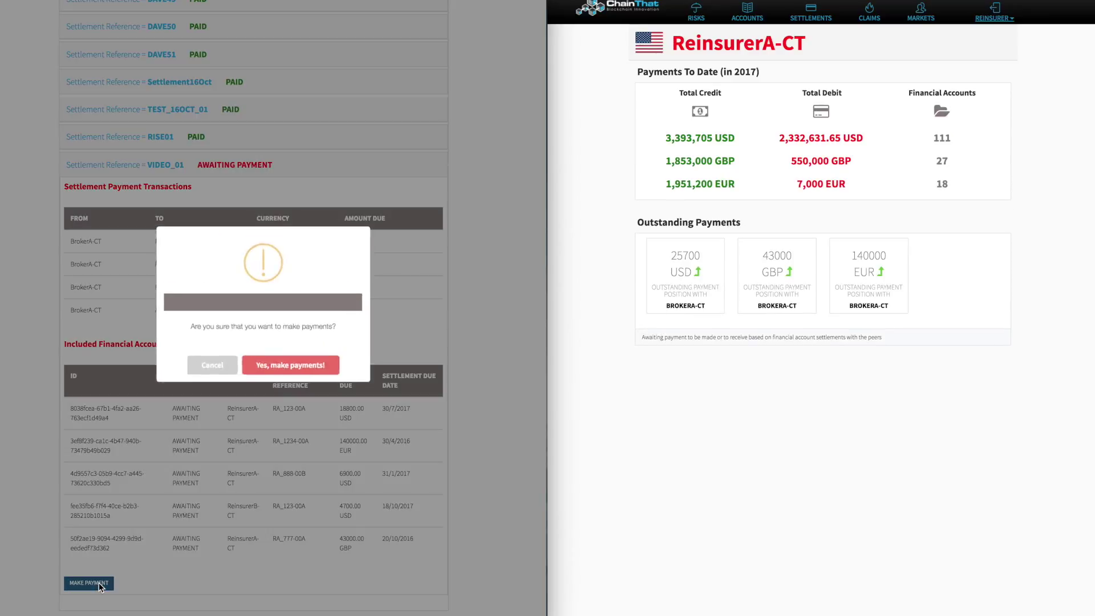
click(303, 364)
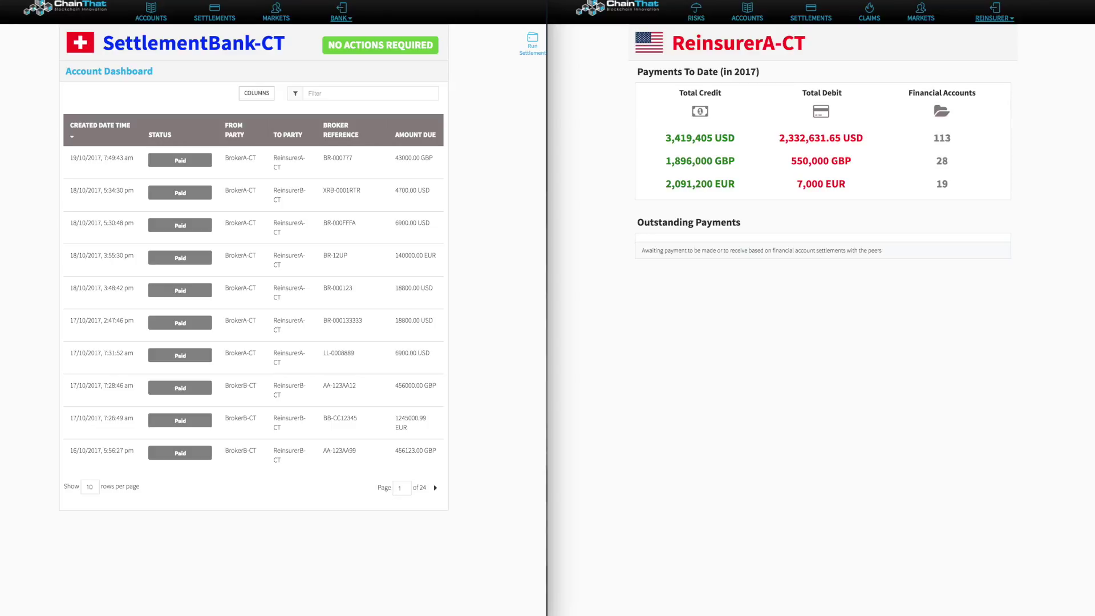
click(751, 16)
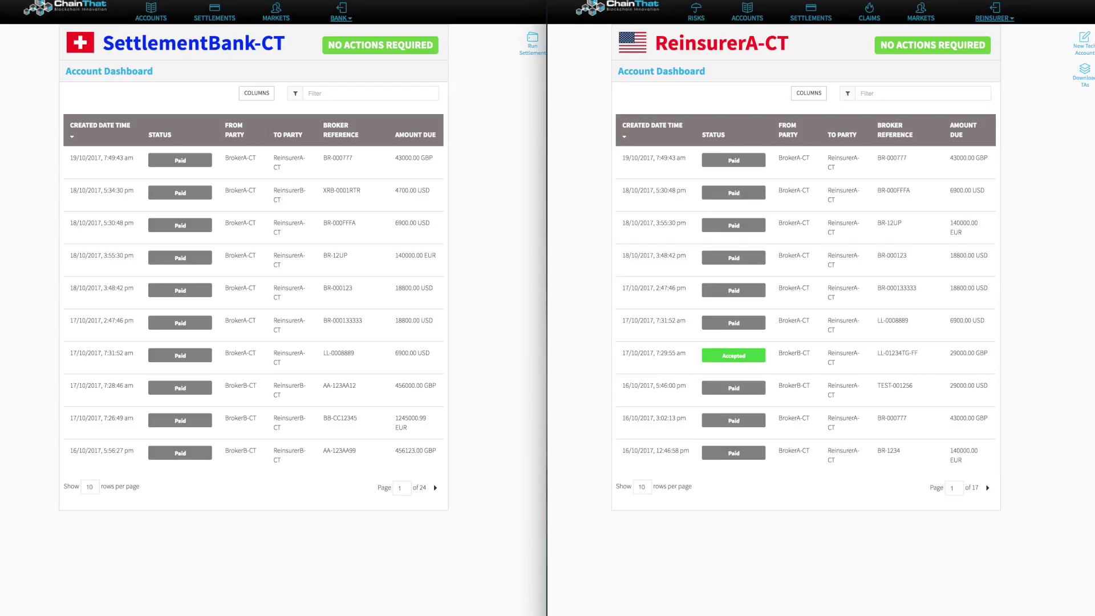
- Add a Settlement Reference column to ReinsurerA-CT's account table, then go to BrokerA-CT's claims list
click(805, 94)
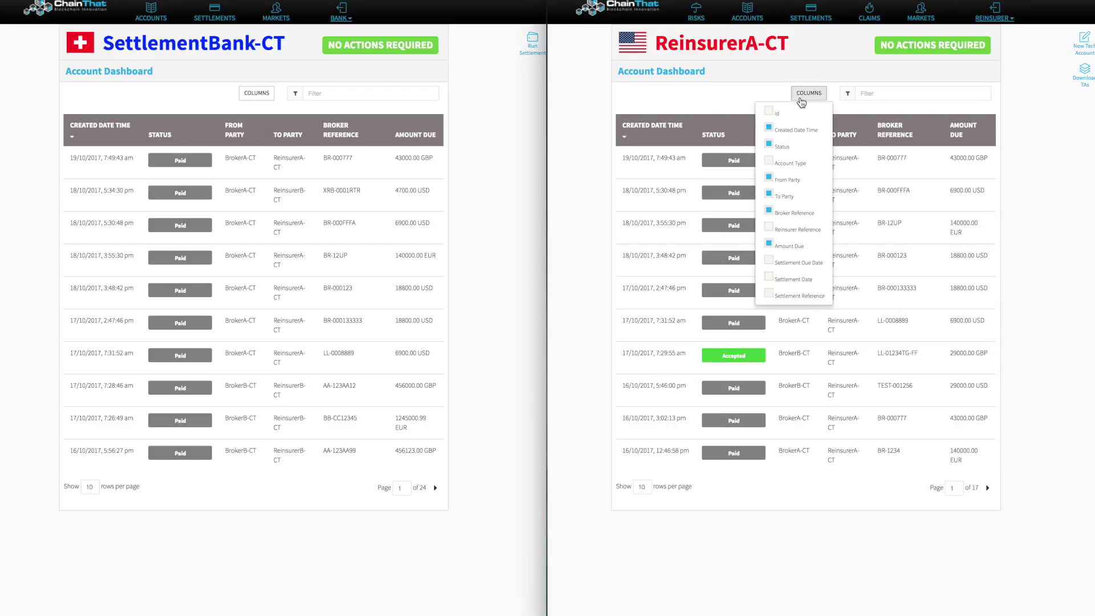
click(770, 293)
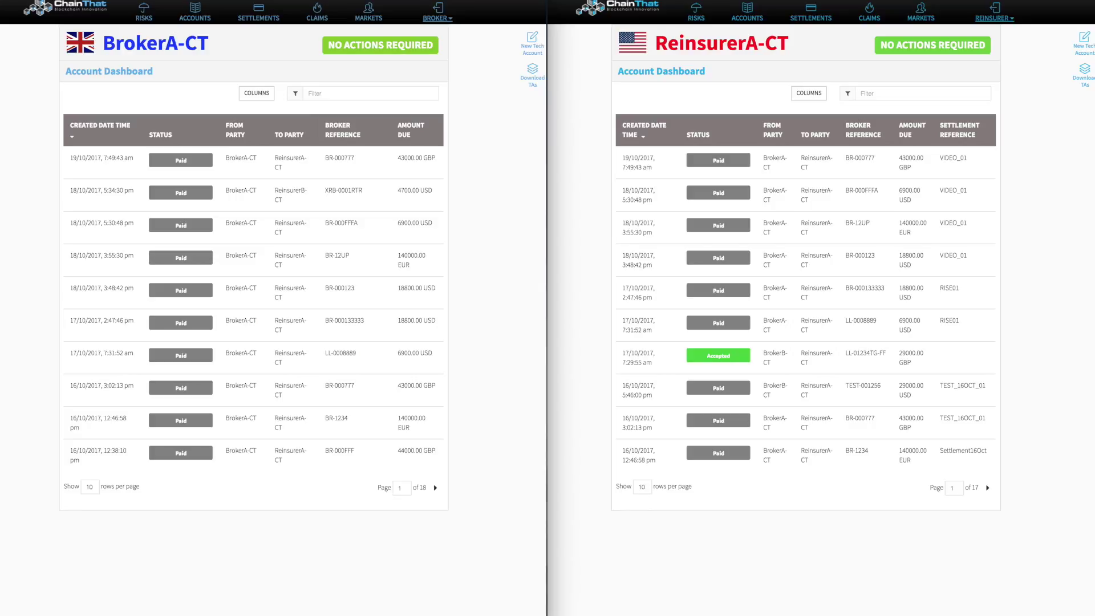
click(318, 12)
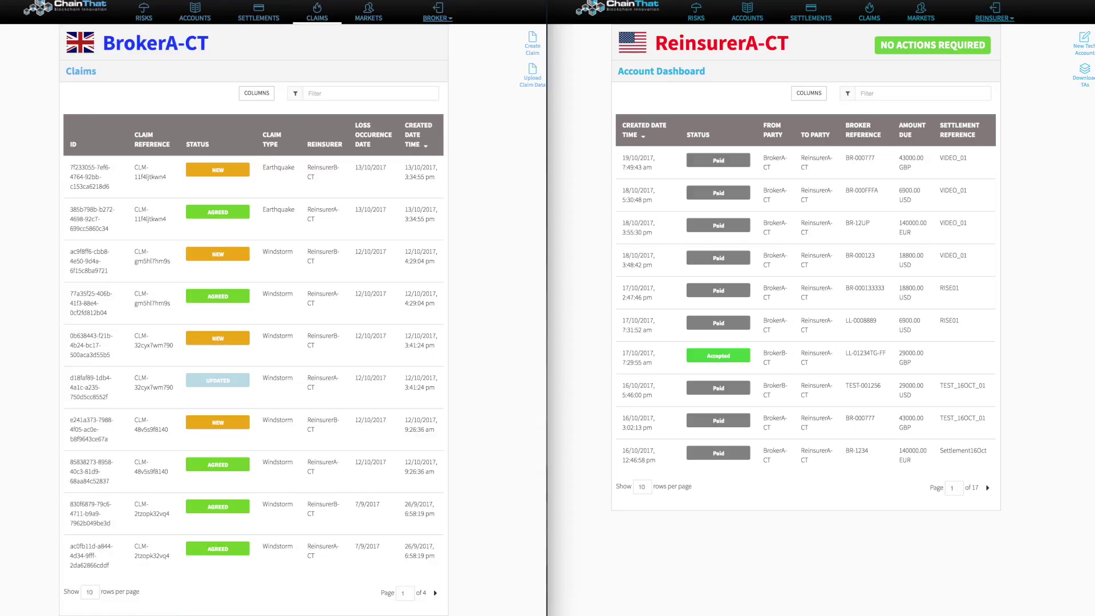
- Start a new Windstorm claim on My next Contract-1 with loss date 19/10/2017
click(871, 13)
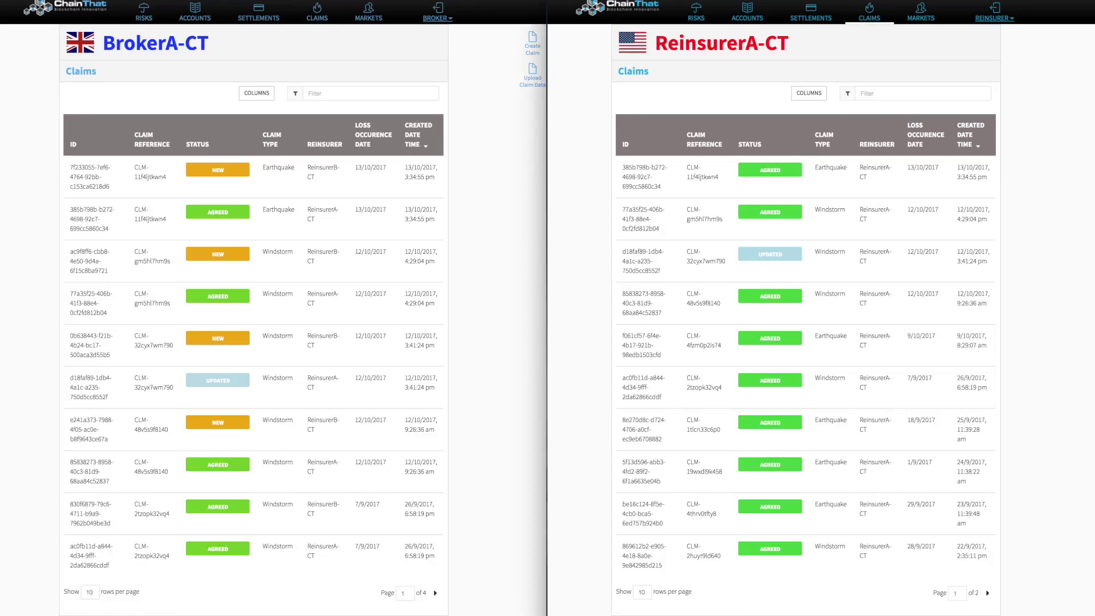
click(530, 52)
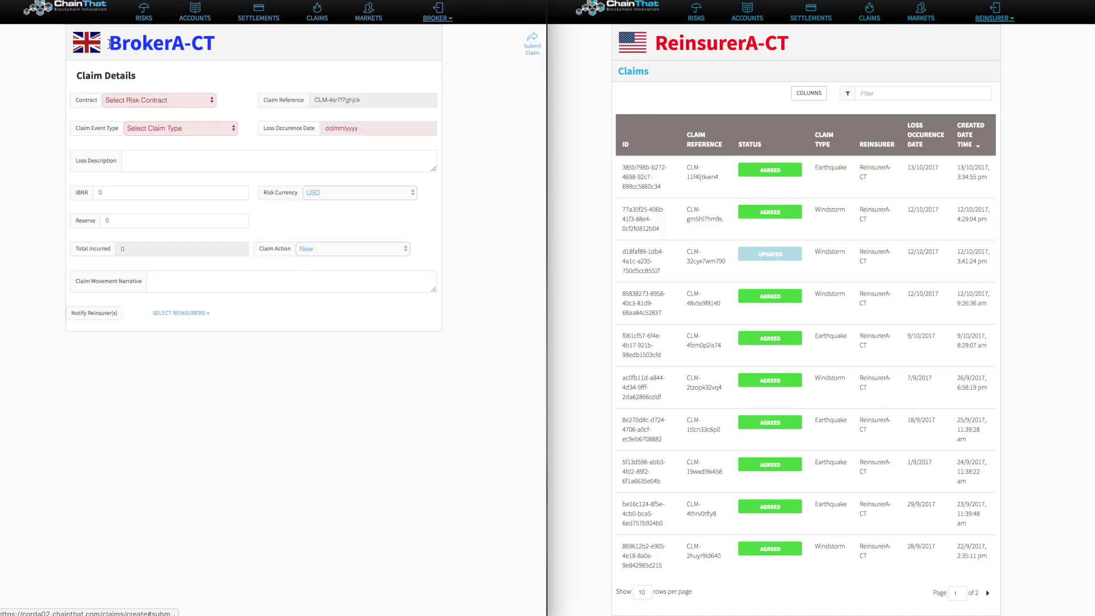
click(165, 100)
click(168, 109)
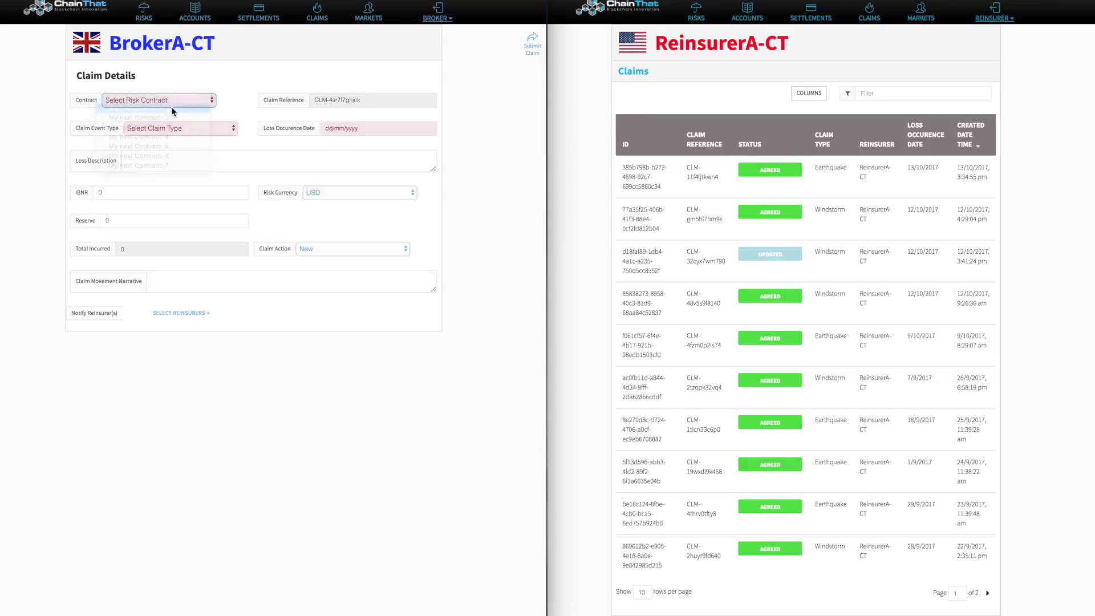
click(205, 127)
click(209, 148)
click(426, 128)
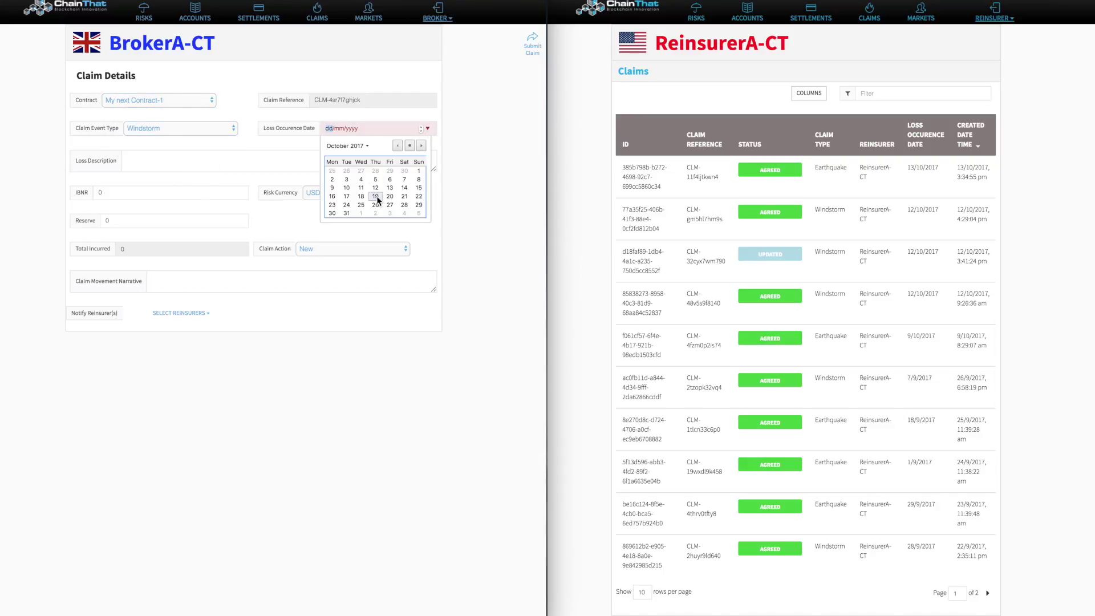
click(378, 198)
- Enter loss description 'Windy weather', IBNR 1000000 and narrative 'FNOL'
click(132, 159)
text(Windy weather)
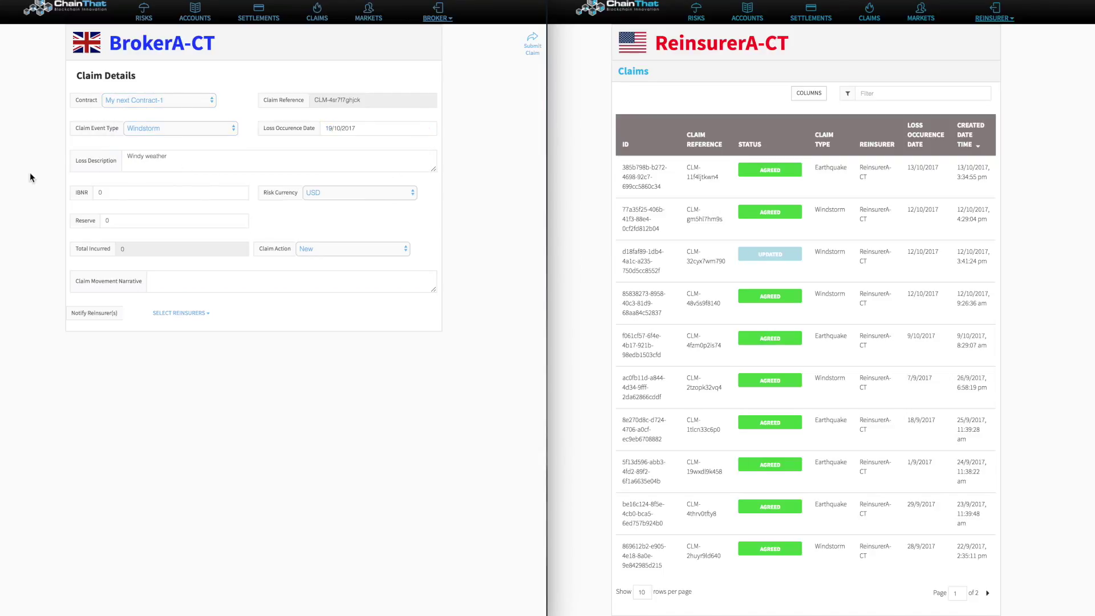
key(Tab)
text(1000000)
click(209, 281)
text(FNOL)
- Share the claim 40% to ReinsurerA-CT and 60% to ReinsurerB-CT, and submit it
click(188, 314)
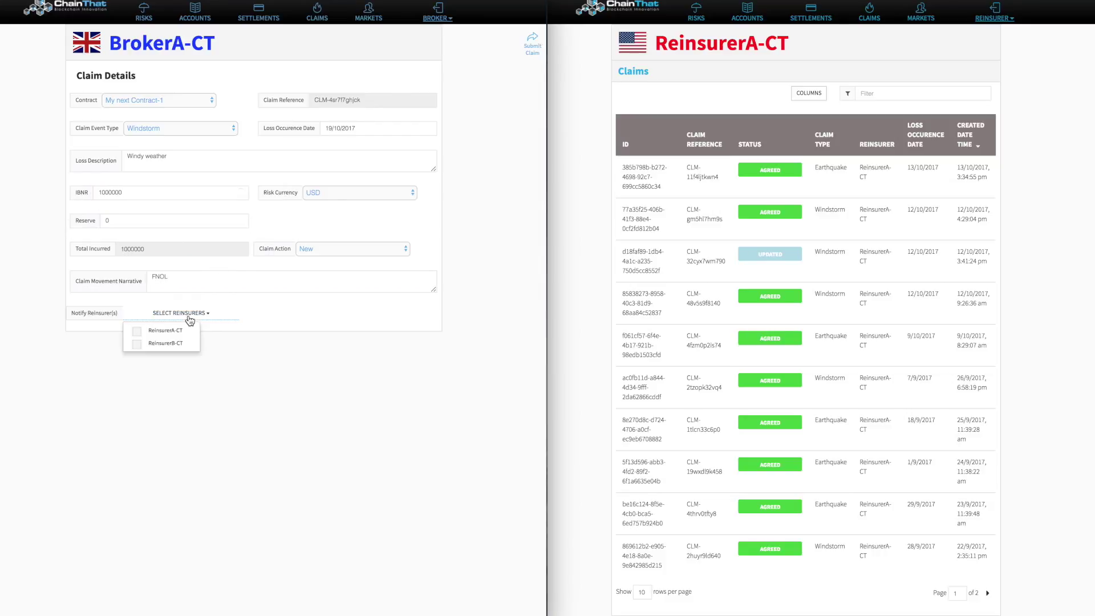
click(160, 332)
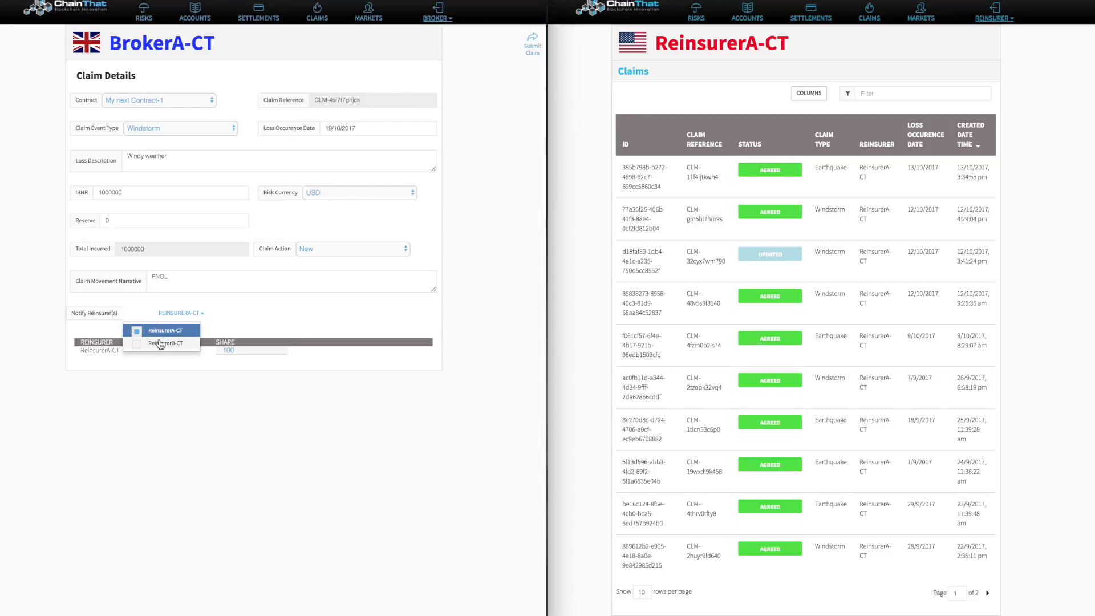
click(166, 344)
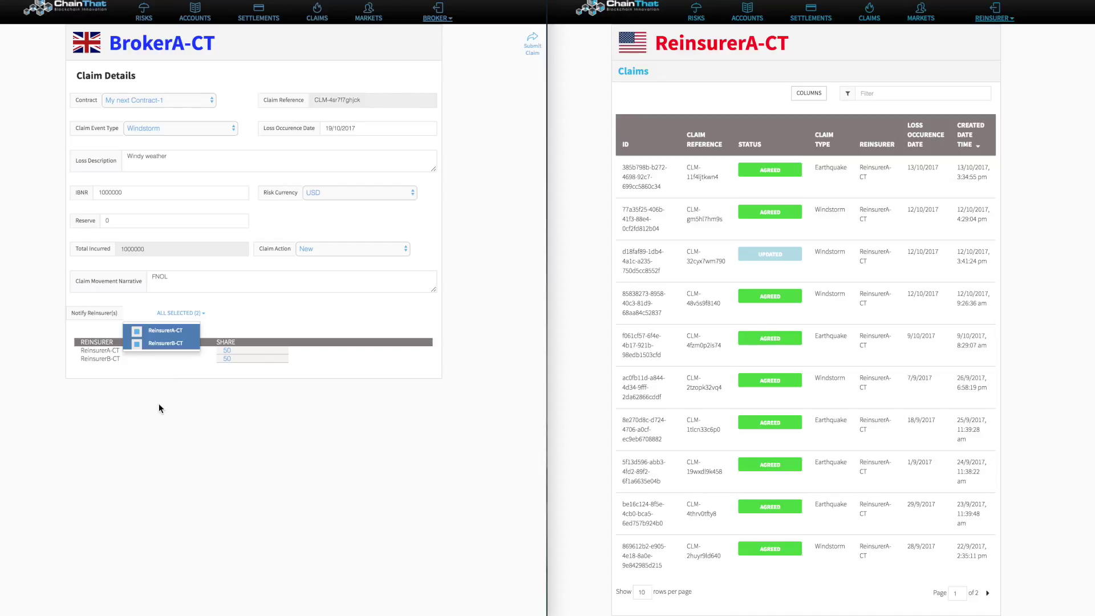
click(239, 351)
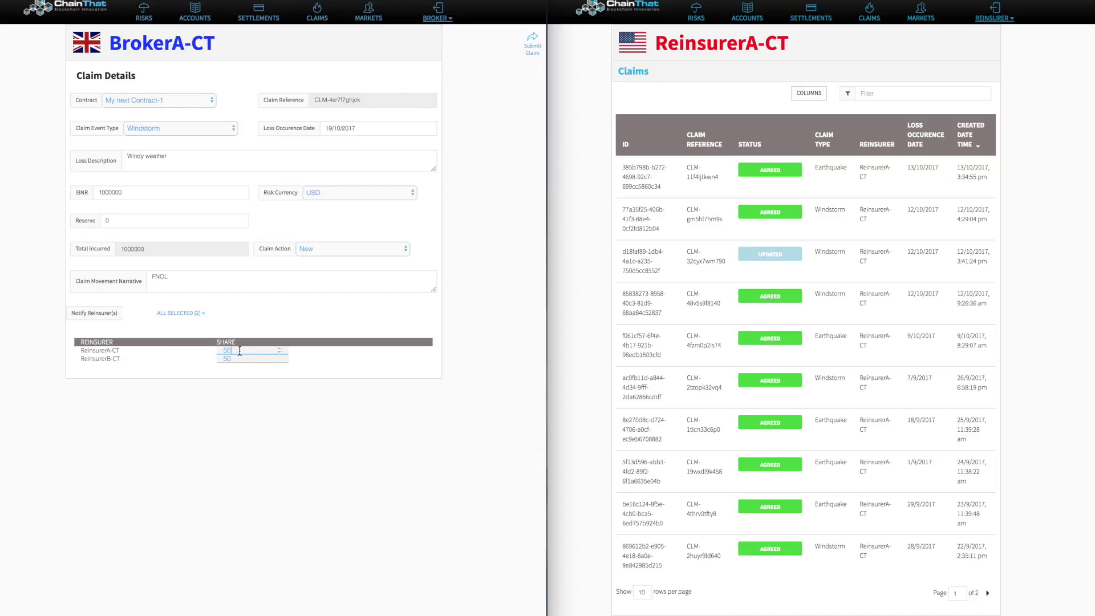
key(BackSpace)
key(BackSpace)
text(40)
click(241, 359)
key(BackSpace)
key(BackSpace)
text(60)
click(500, 416)
click(532, 42)
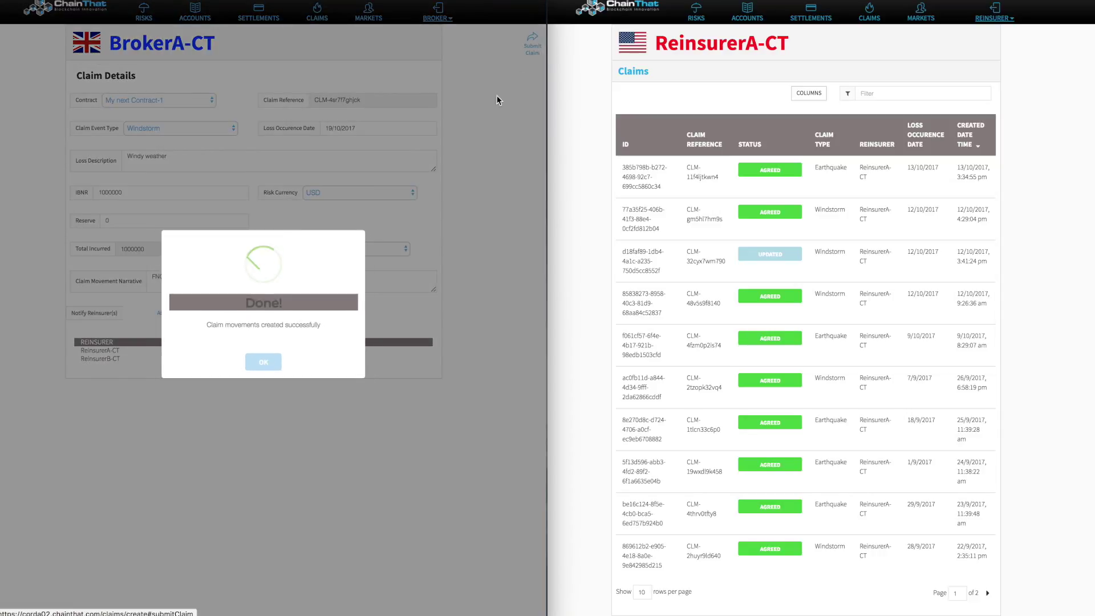
click(264, 364)
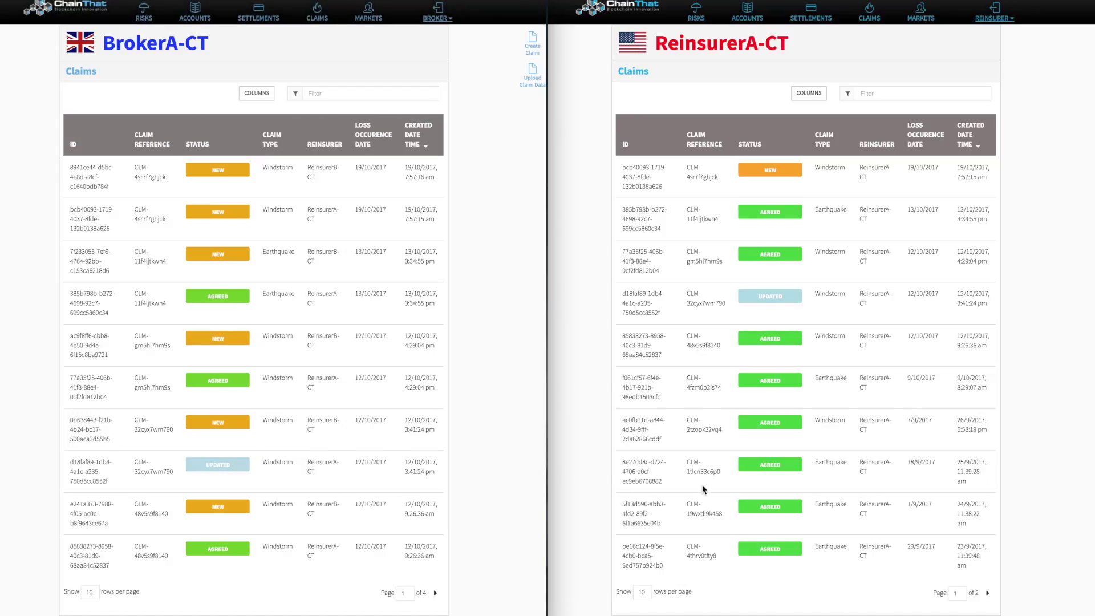
- As ReinsurerA-CT, update claim CLM-4sr7f7ghjck with Reserve 60000 and narrative 'Reserve Set'
click(844, 176)
click(877, 182)
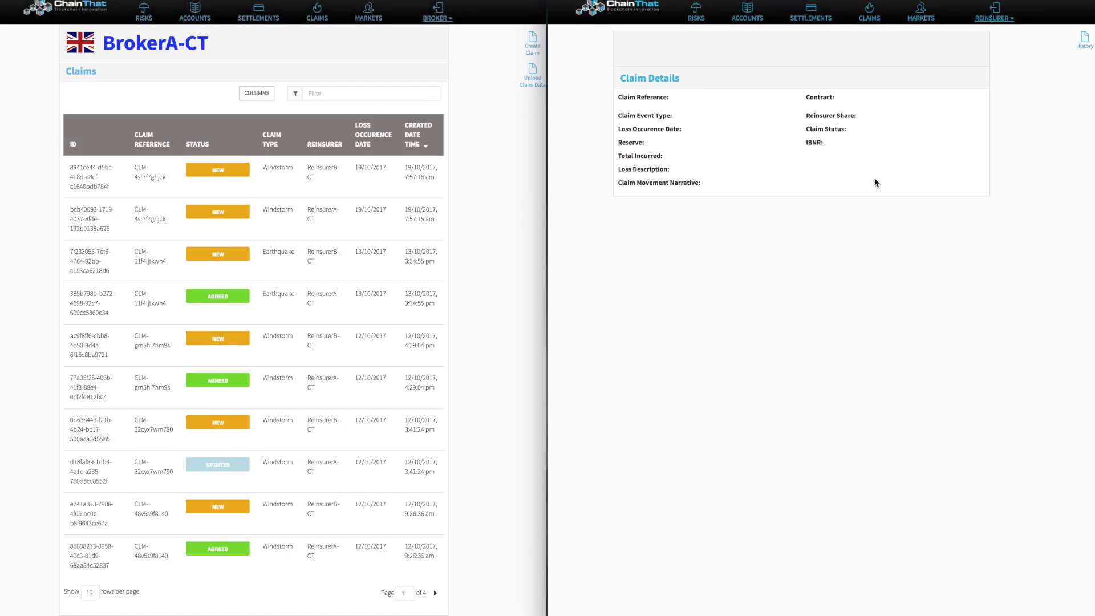
click(629, 199)
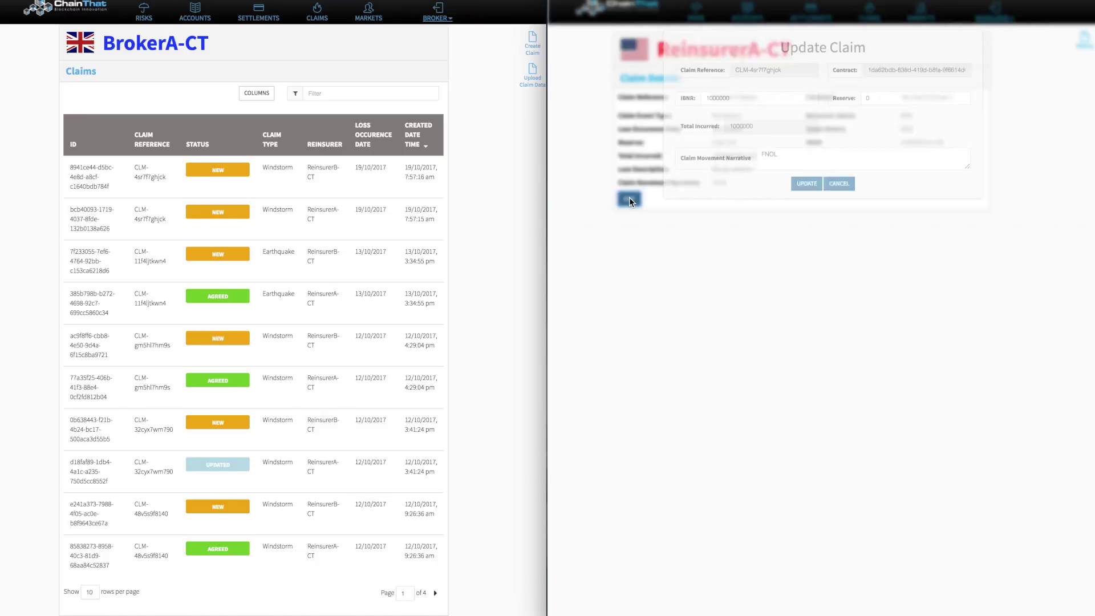
click(884, 109)
key(BackSpace)
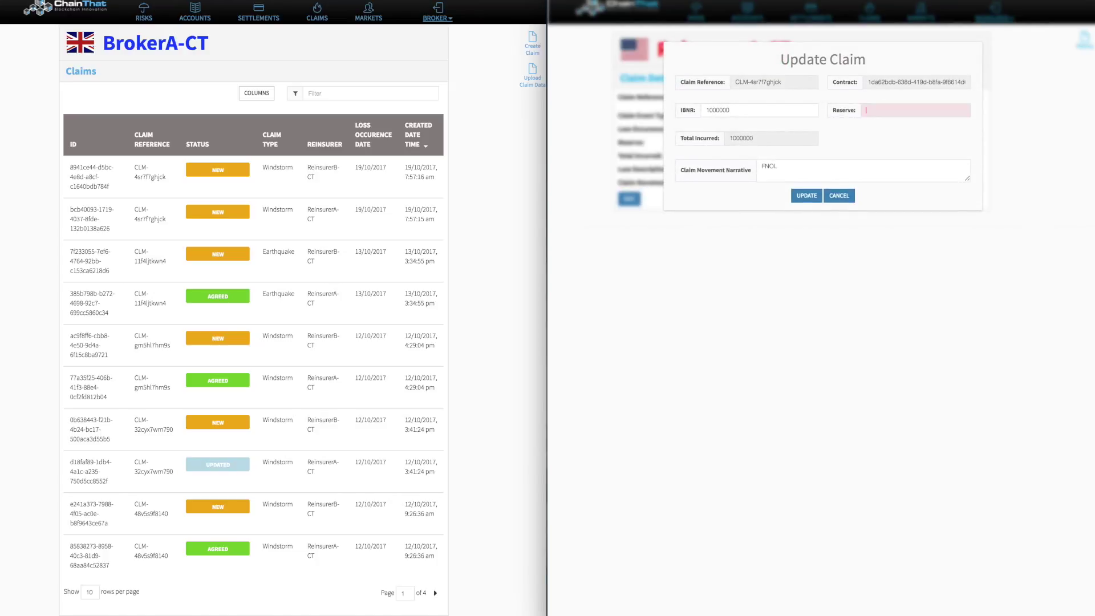
text(60000)
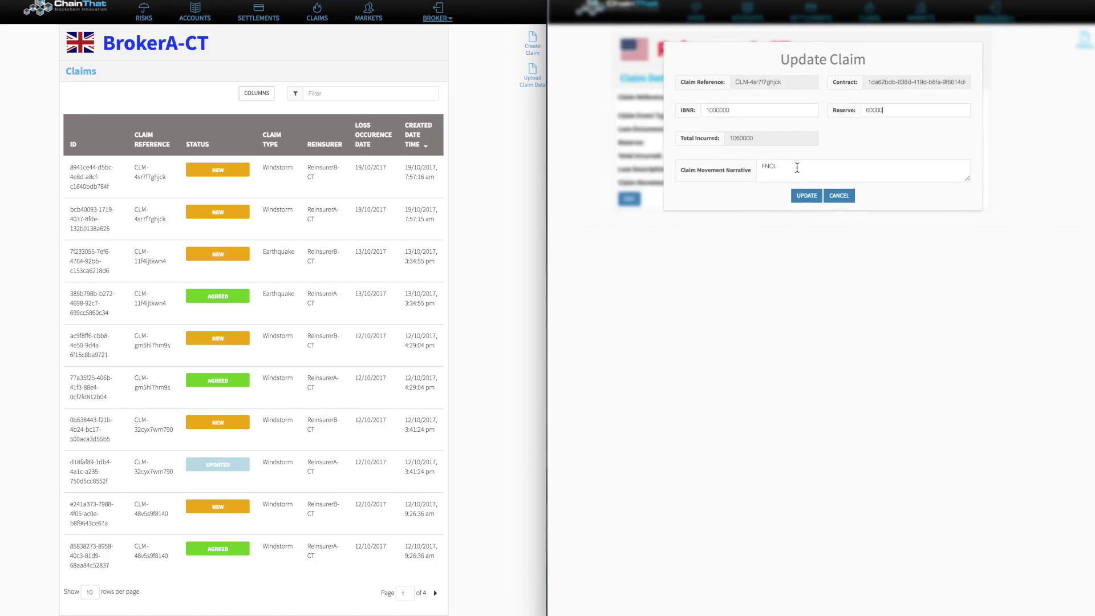
double_click(764, 166)
text(Reserve Set)
click(806, 195)
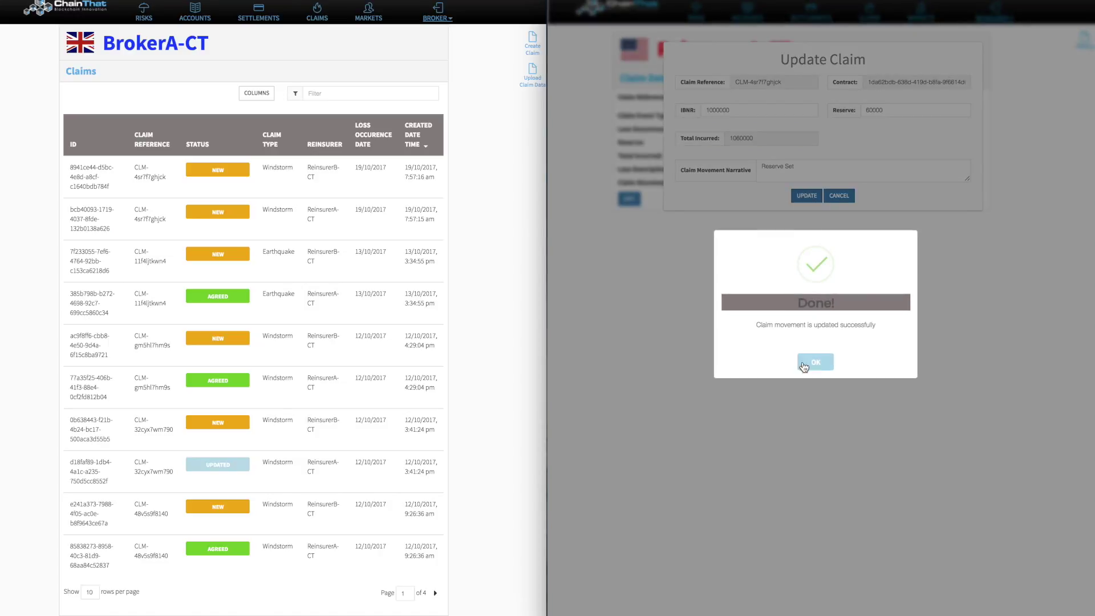
click(823, 360)
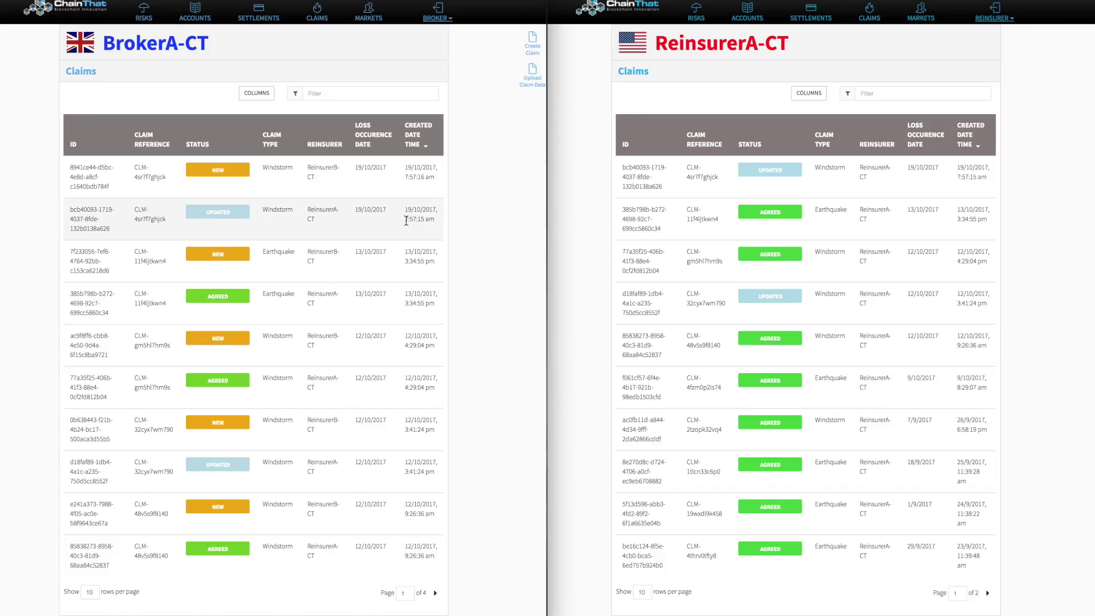
- As BrokerA-CT, request payment on CLM-4sr7f7ghjck with Total Claim Amount Due 10000
click(385, 227)
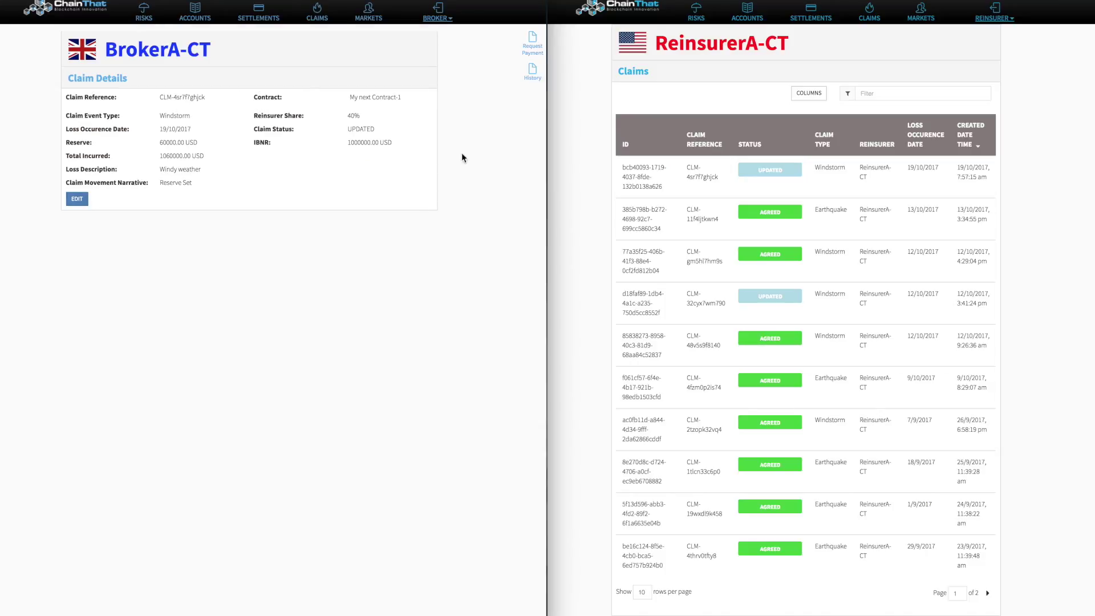
click(532, 46)
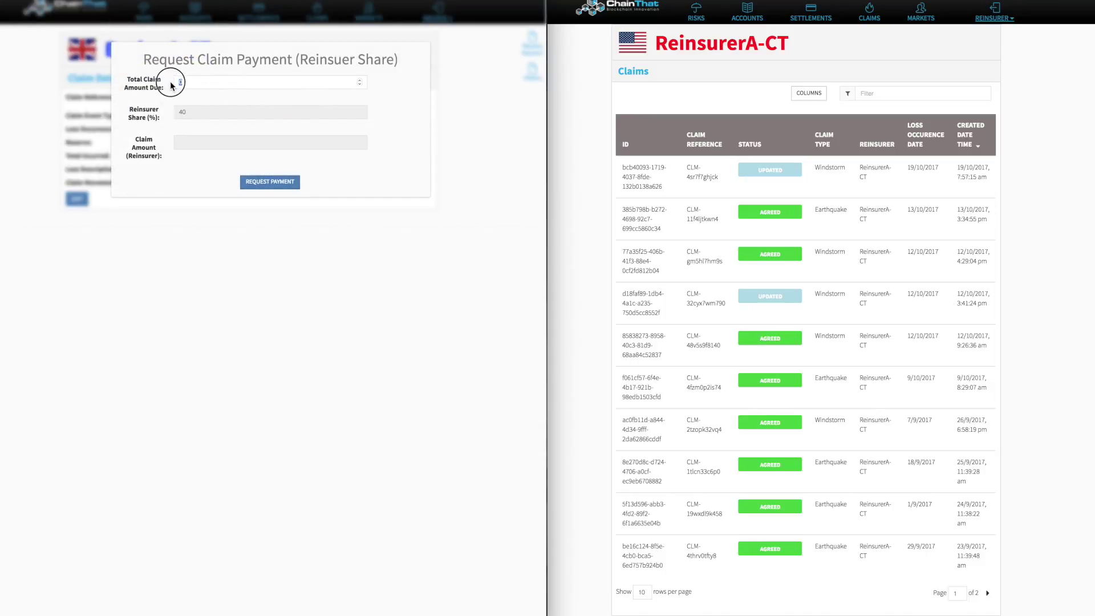
text(10000)
click(287, 183)
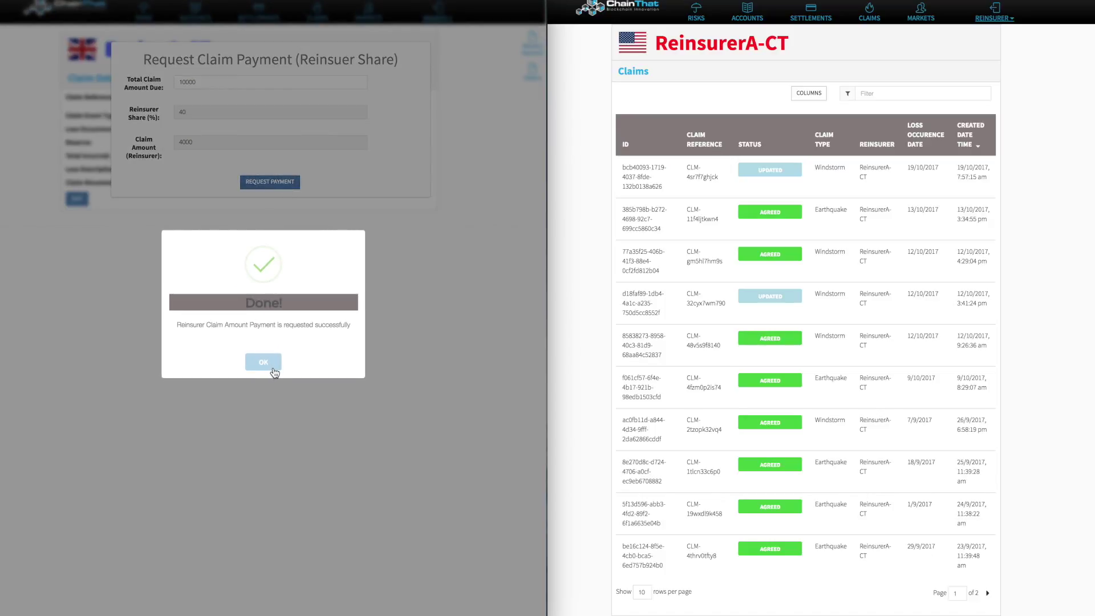
click(269, 365)
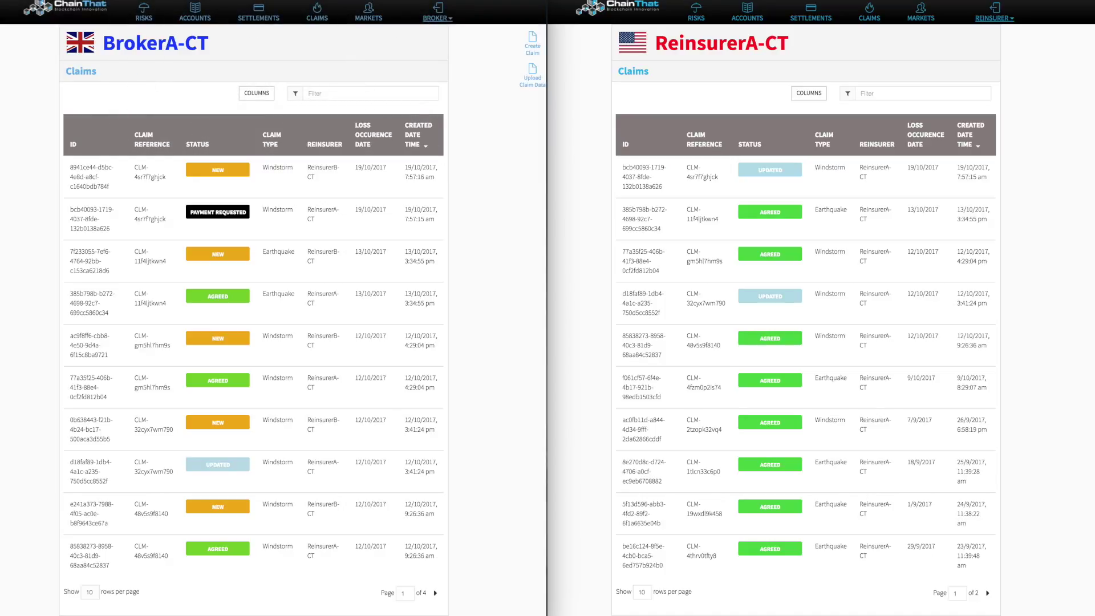
click(930, 180)
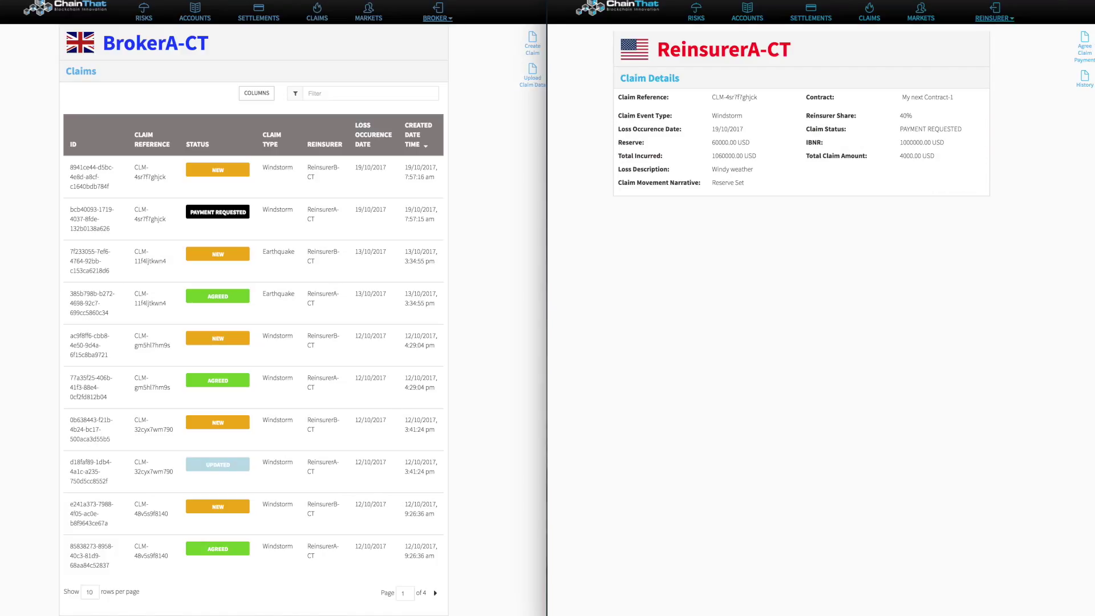
- Agree the requested payment on CLM-4sr7f7ghjck, then go to ReinsurerA-CT's account dashboard
click(1084, 49)
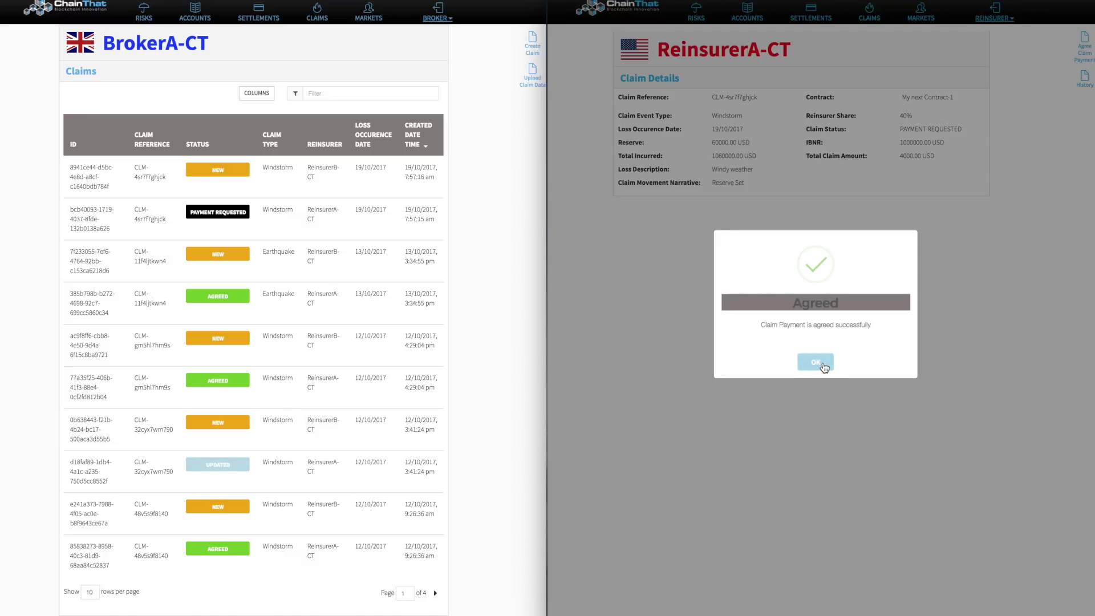
click(817, 363)
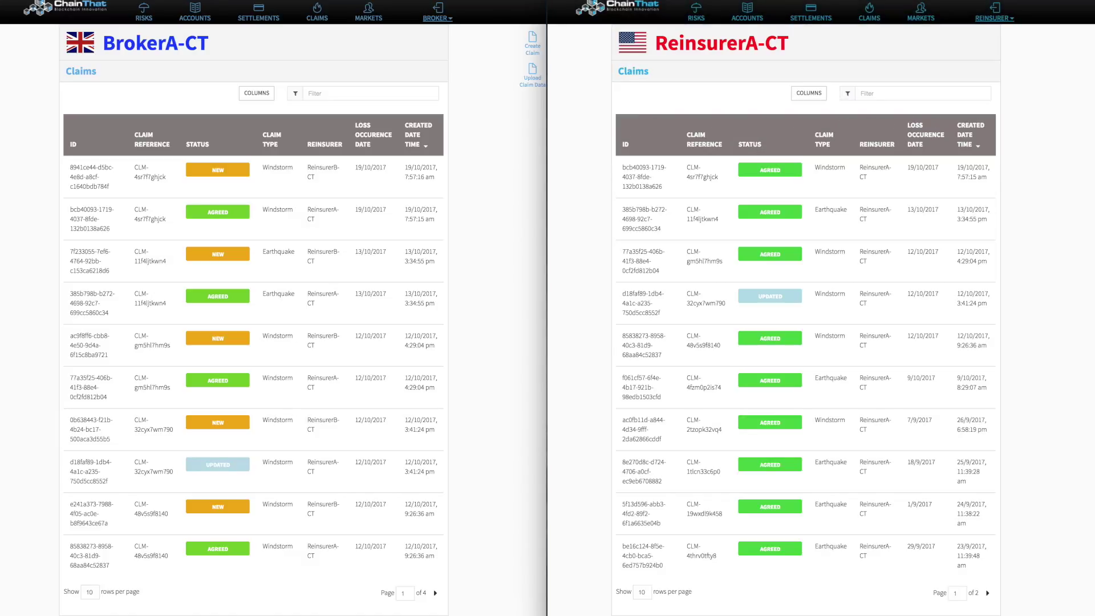
click(754, 17)
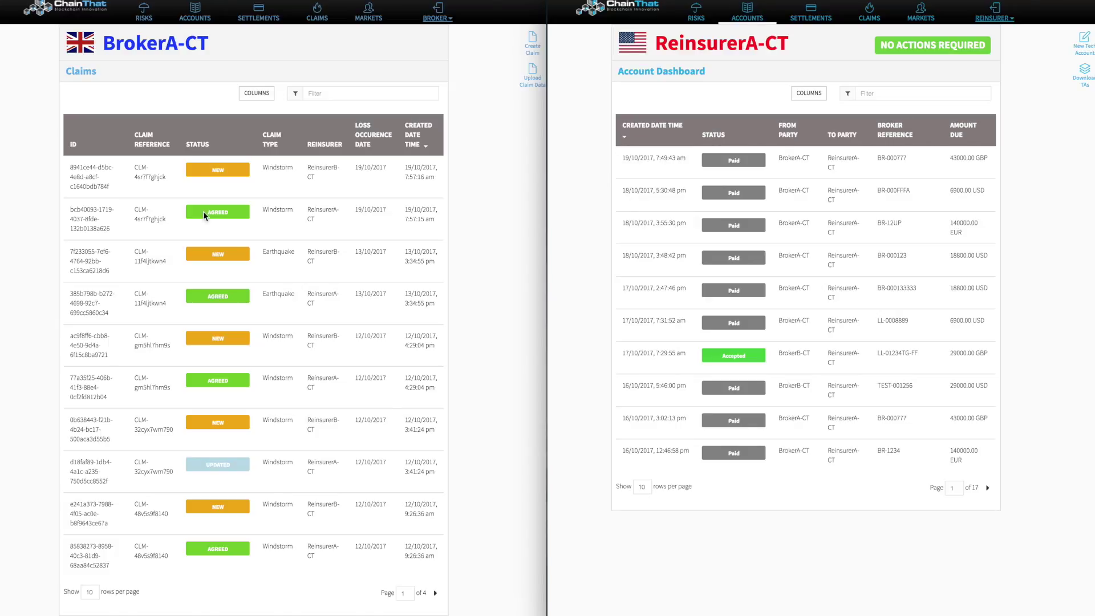
- Generate the claim TA for the agreed claim as BrokerA-CT and view its accounts dashboard
click(353, 224)
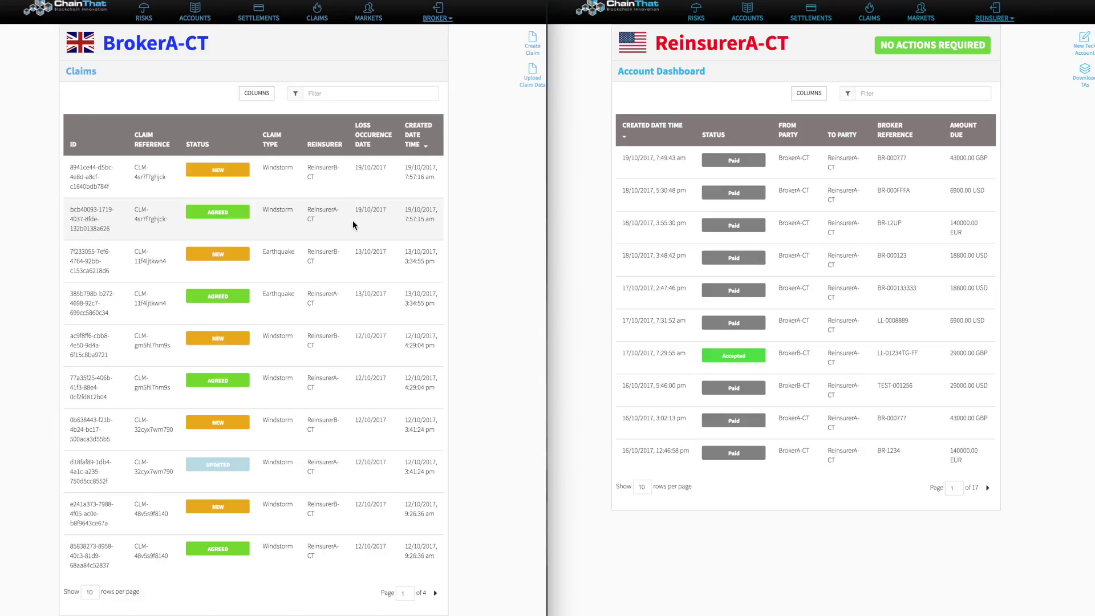
click(352, 222)
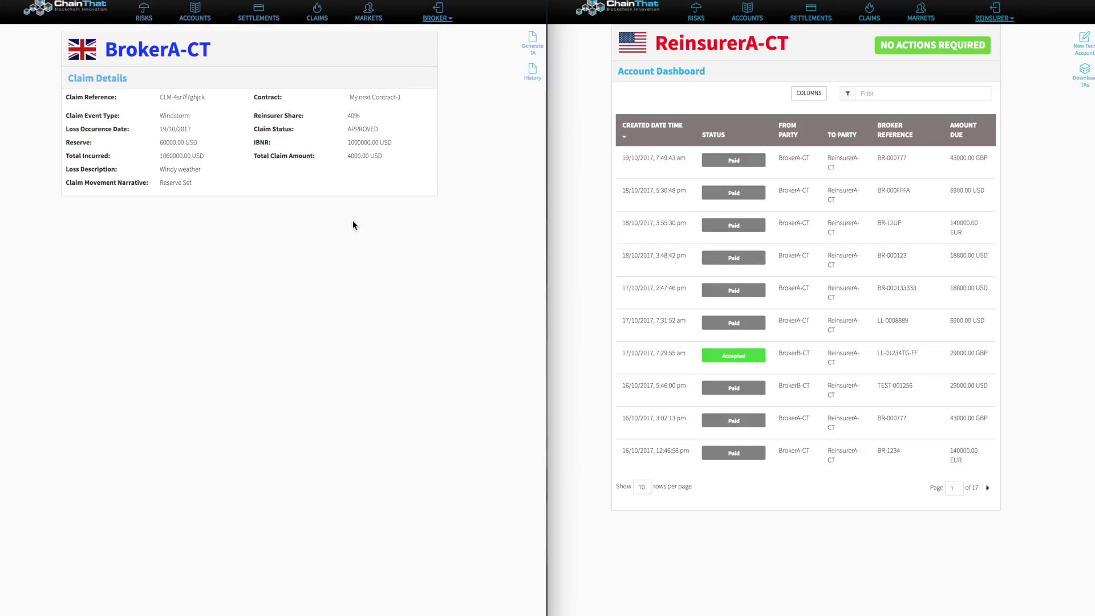
click(532, 42)
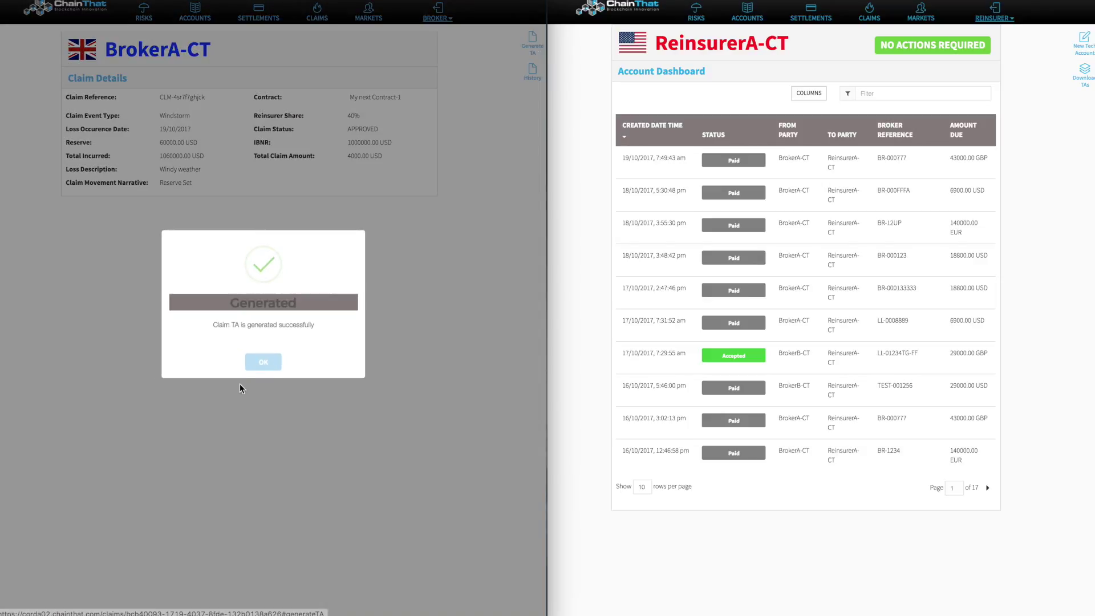
click(267, 362)
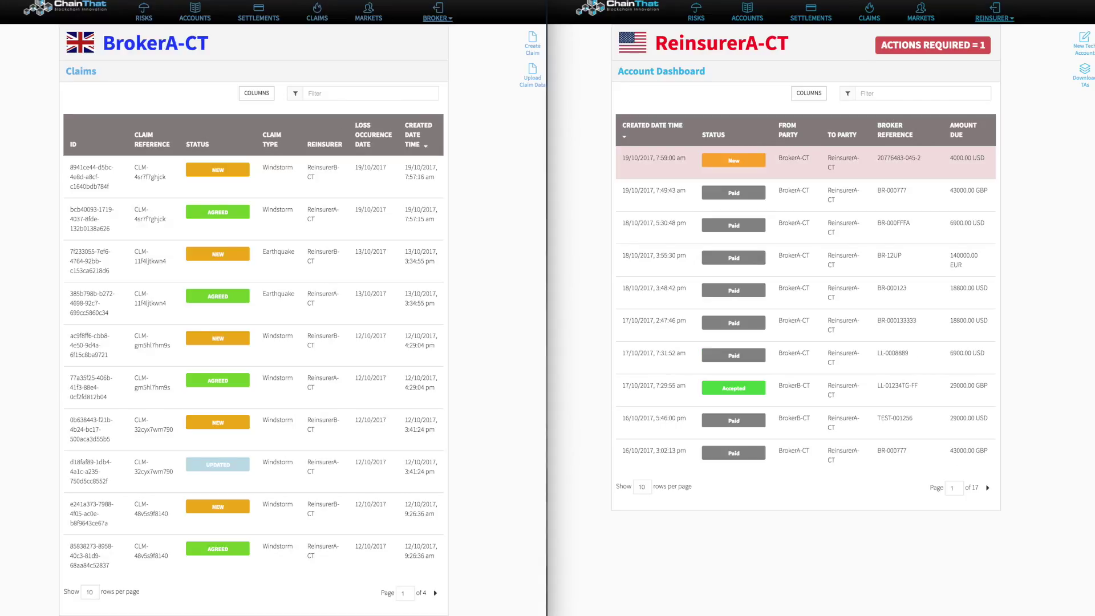
click(195, 12)
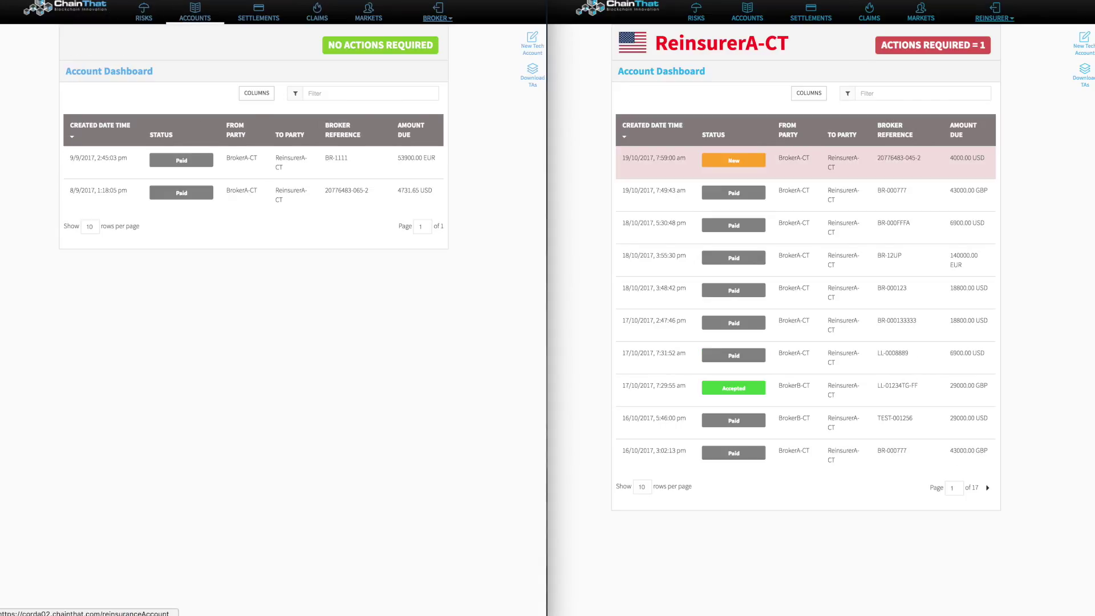